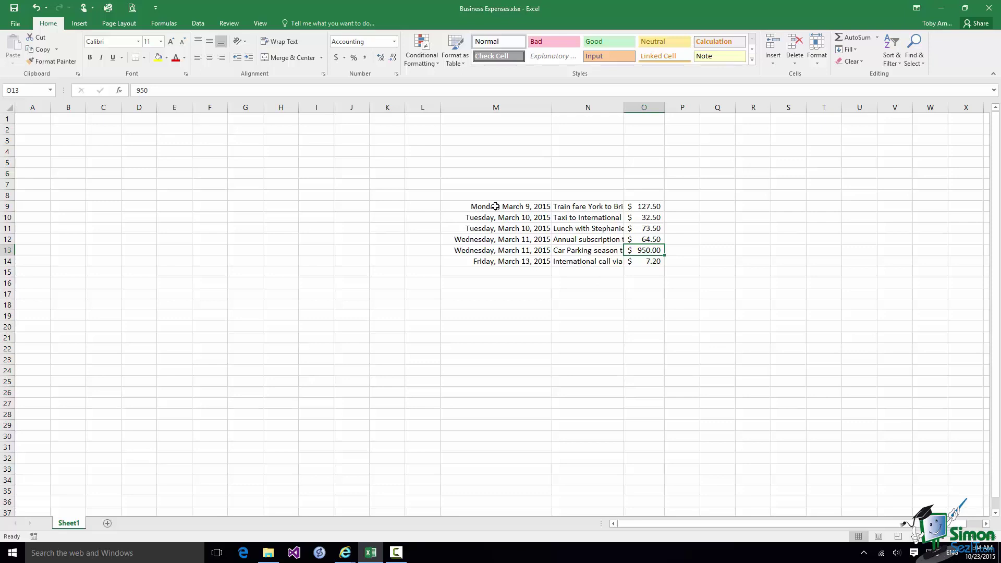
# Step: Copy the six expense dates in M9:M14 and paste them into H9:H14
pyautogui.click(496, 206)
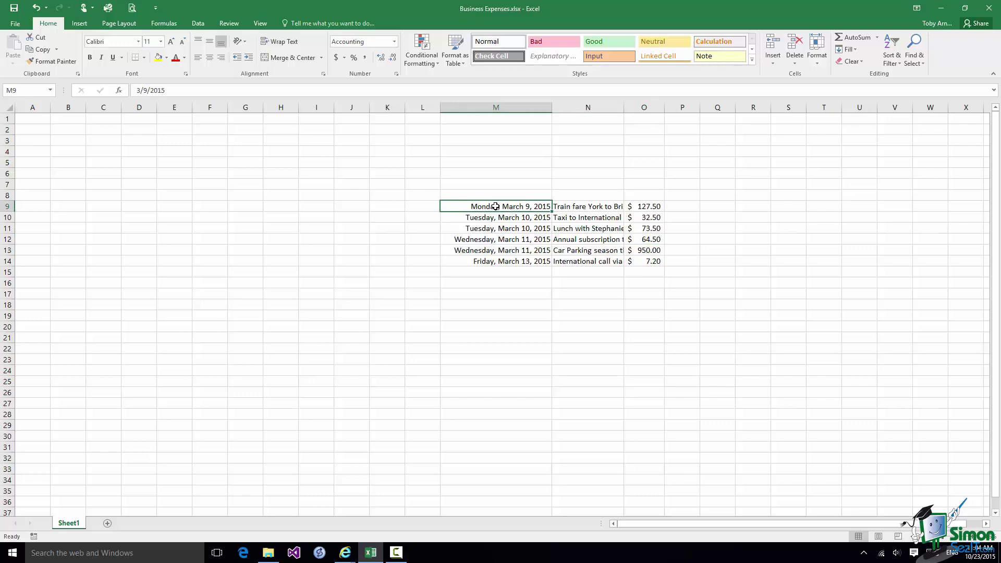
pyautogui.moveTo(496, 206); pyautogui.dragTo(487, 261)
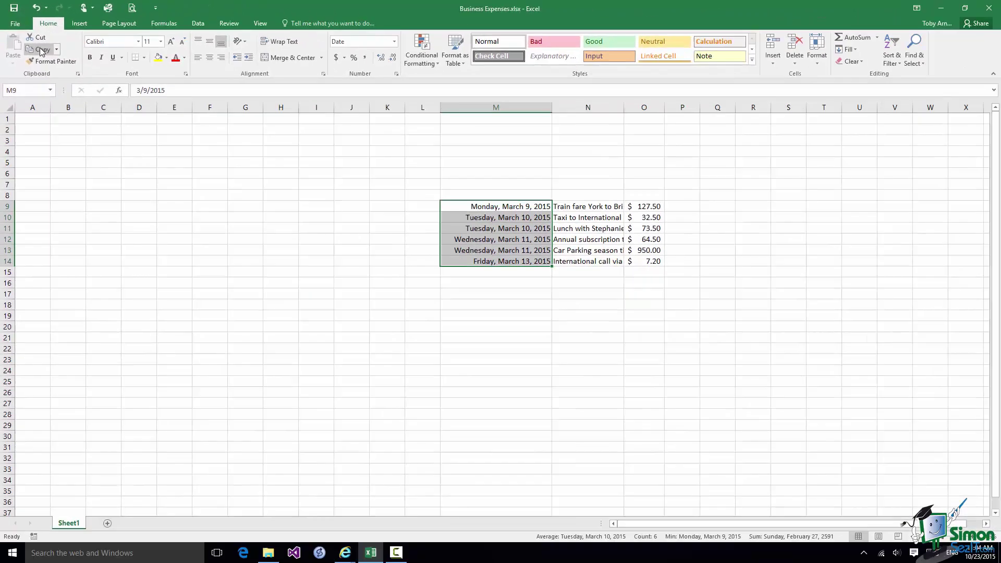
pyautogui.click(93, 117)
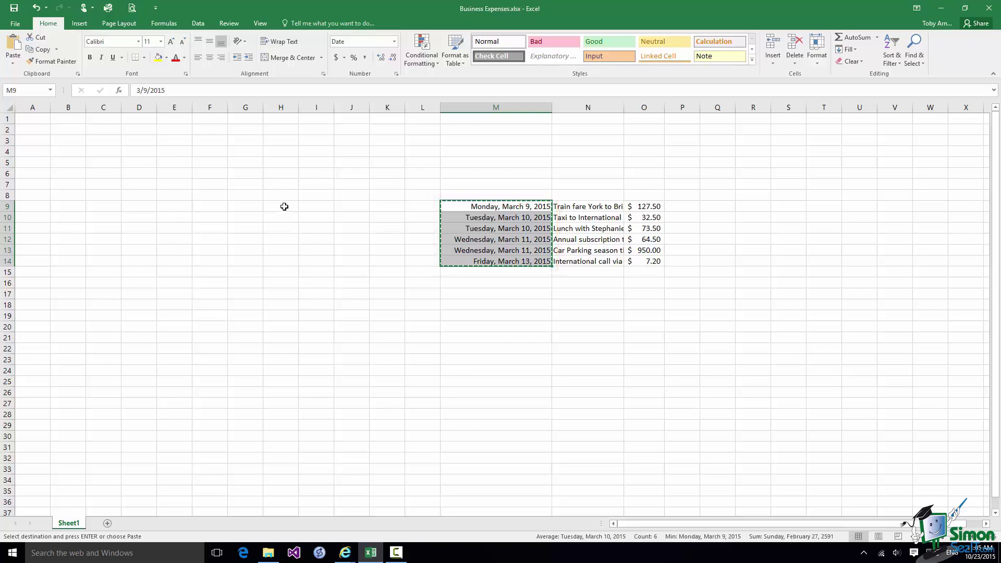
pyautogui.moveTo(280, 206); pyautogui.dragTo(275, 257)
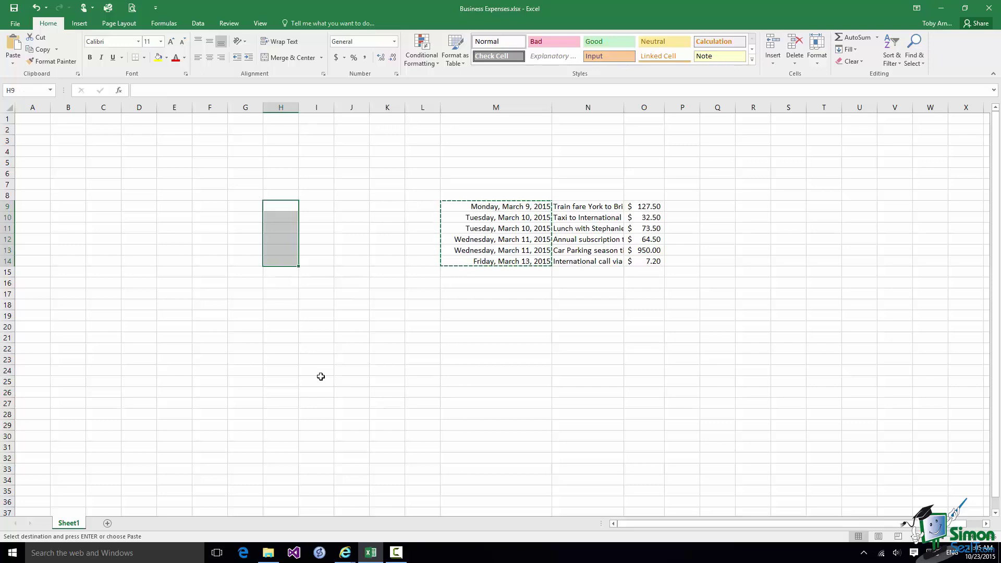
pyautogui.click(12, 46)
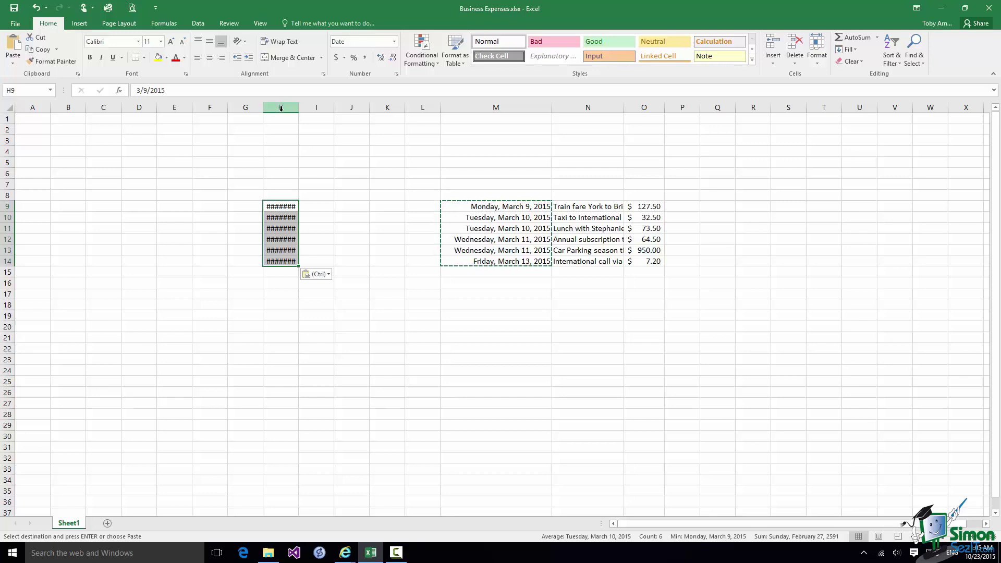
# Step: AutoFit column H's width so the pasted dates display in full
pyautogui.click(281, 108)
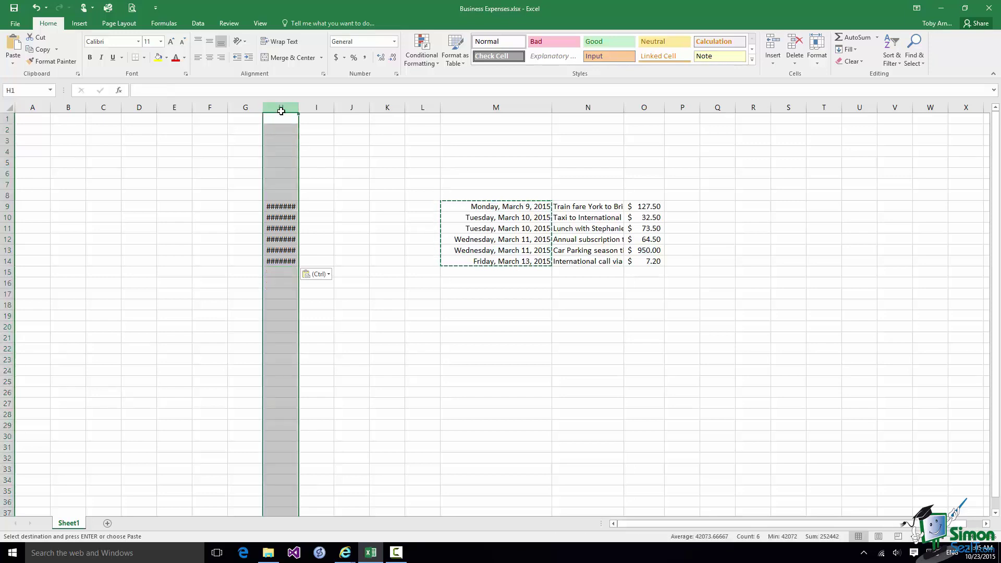
pyautogui.click(818, 60)
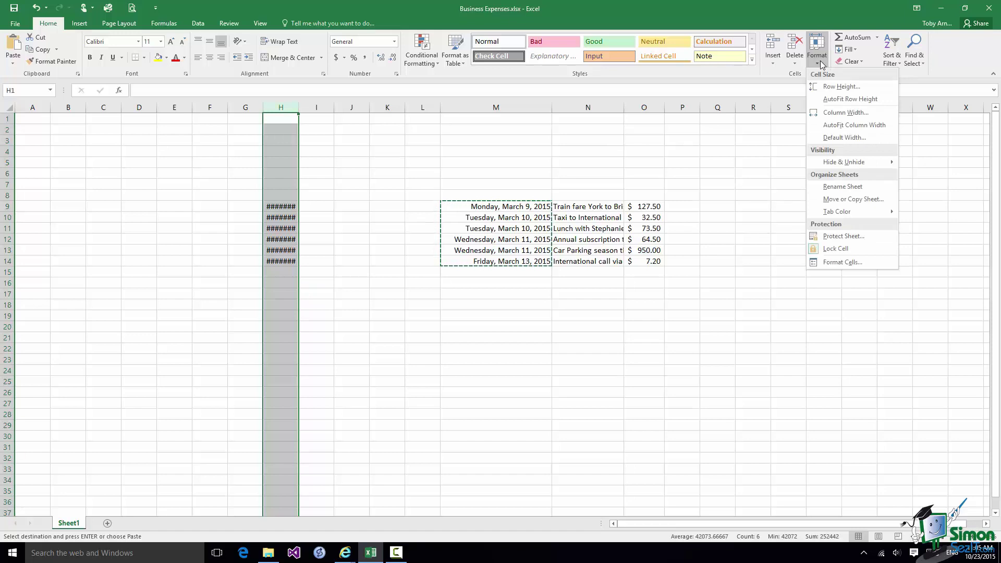
pyautogui.click(843, 126)
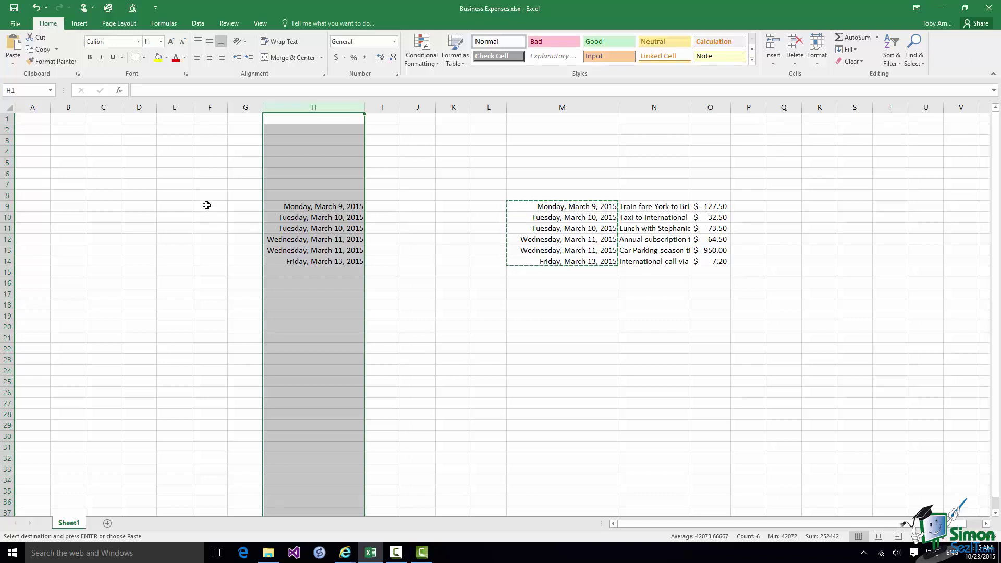
# Step: Paste the copied dates into F9:F14, D9:D14 and E9:E14
pyautogui.moveTo(207, 205); pyautogui.dragTo(201, 274)
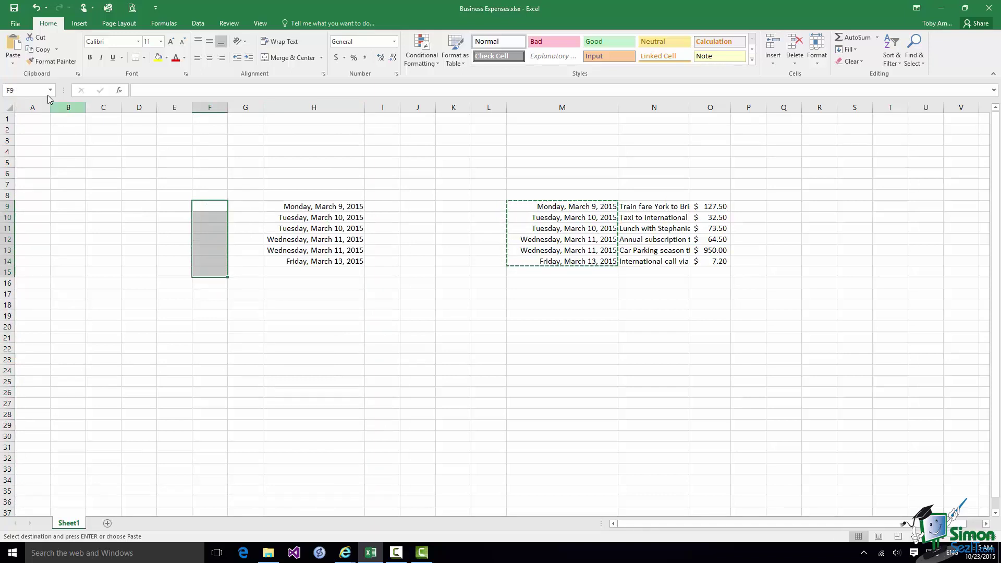
pyautogui.click(13, 46)
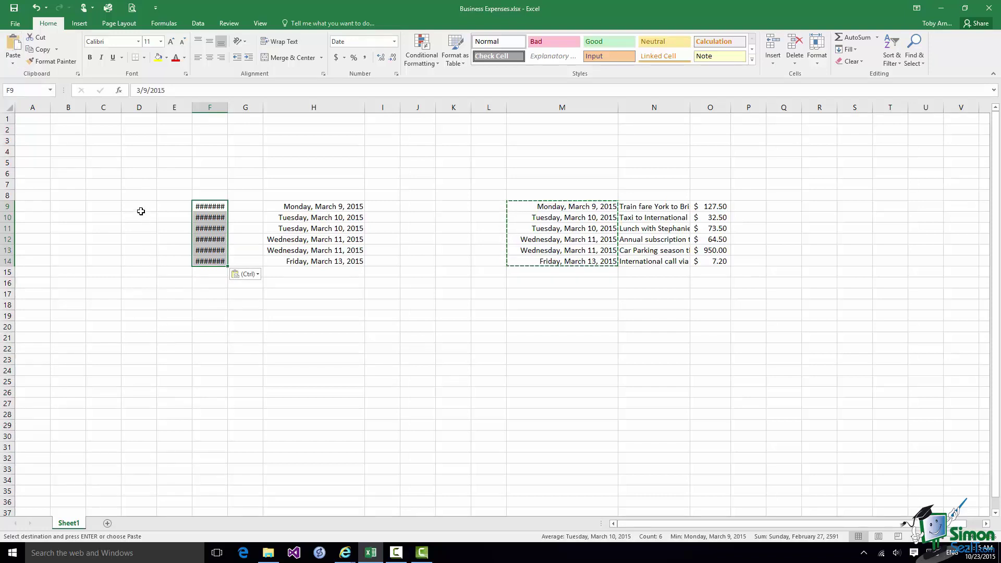
pyautogui.moveTo(138, 205); pyautogui.dragTo(138, 235)
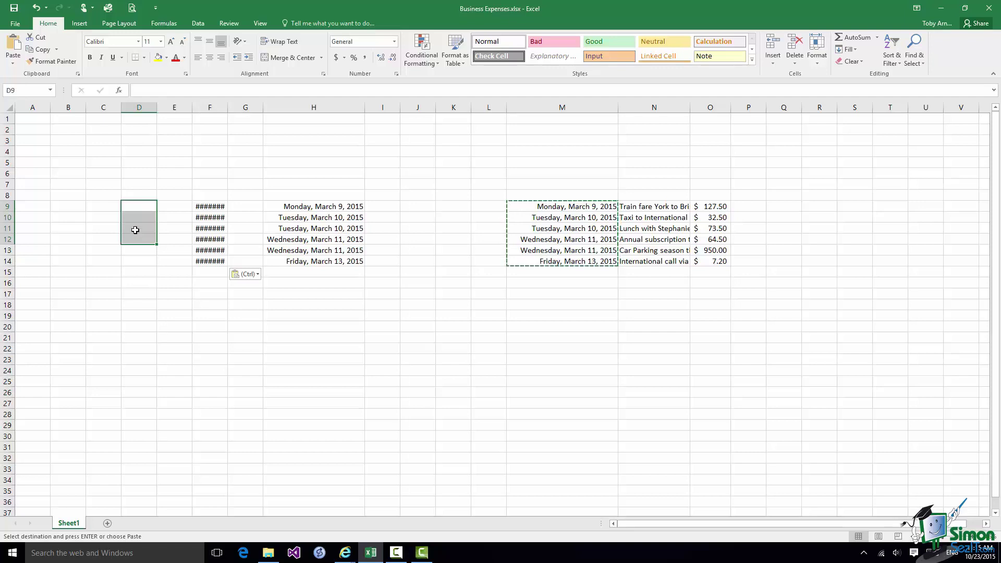
pyautogui.click(13, 48)
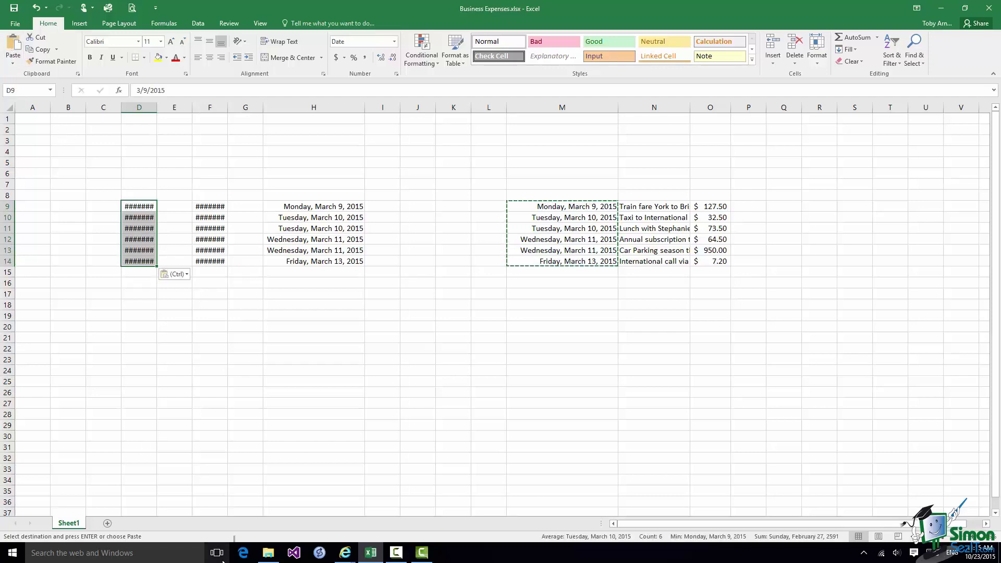
pyautogui.click(175, 207)
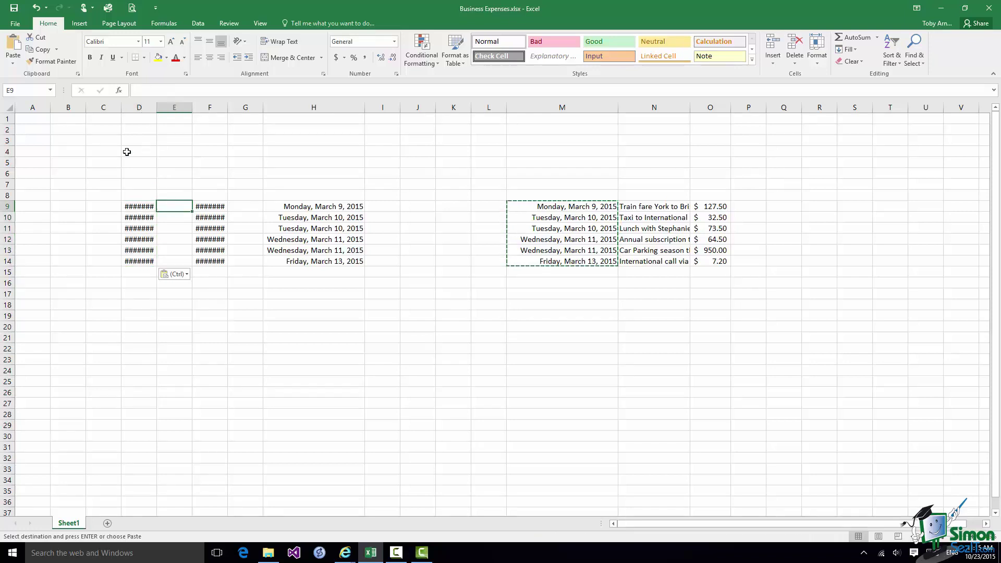
pyautogui.click(15, 48)
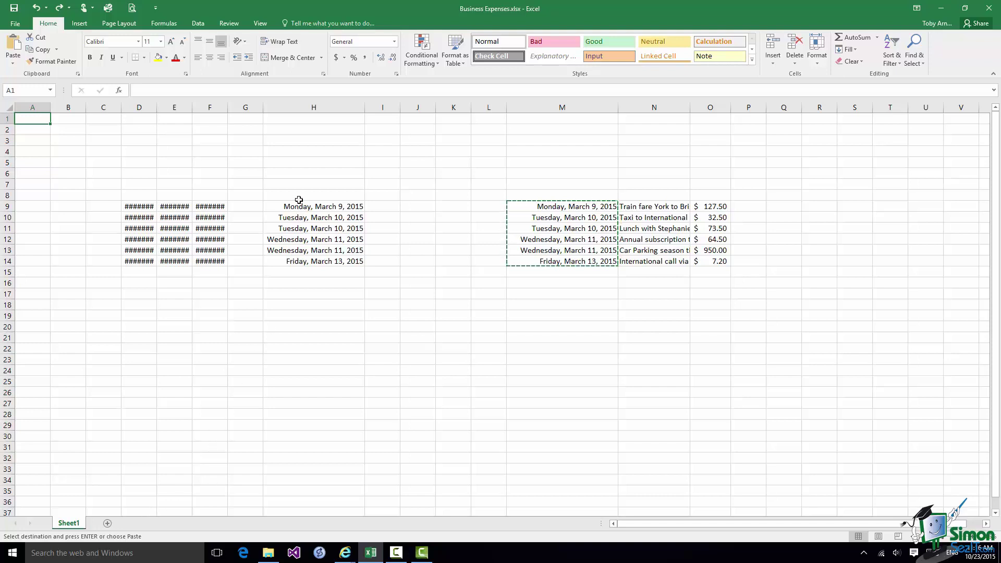
# Step: Paste the copied dates again starting at H8, filling H8:H13
pyautogui.click(298, 195)
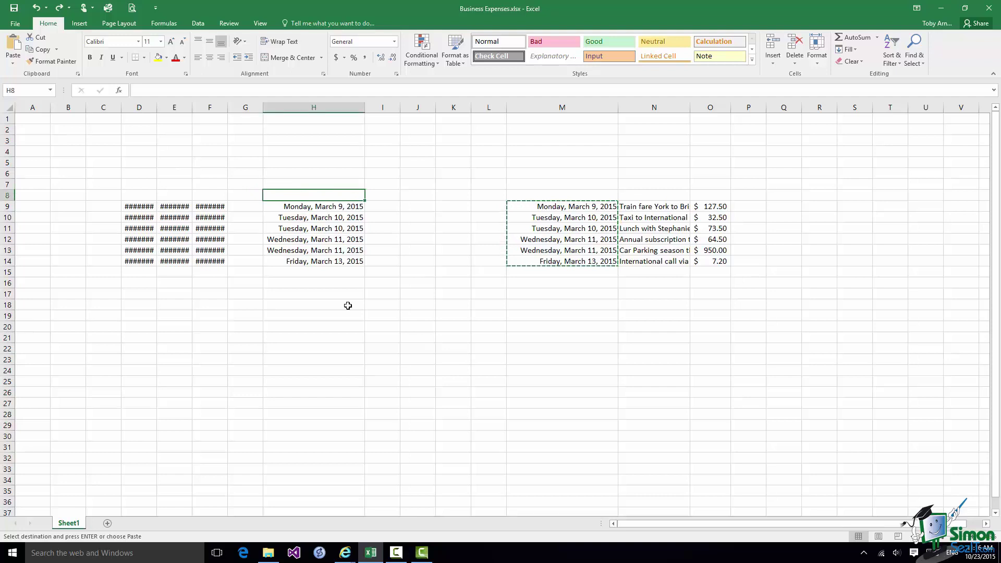
pyautogui.click(12, 46)
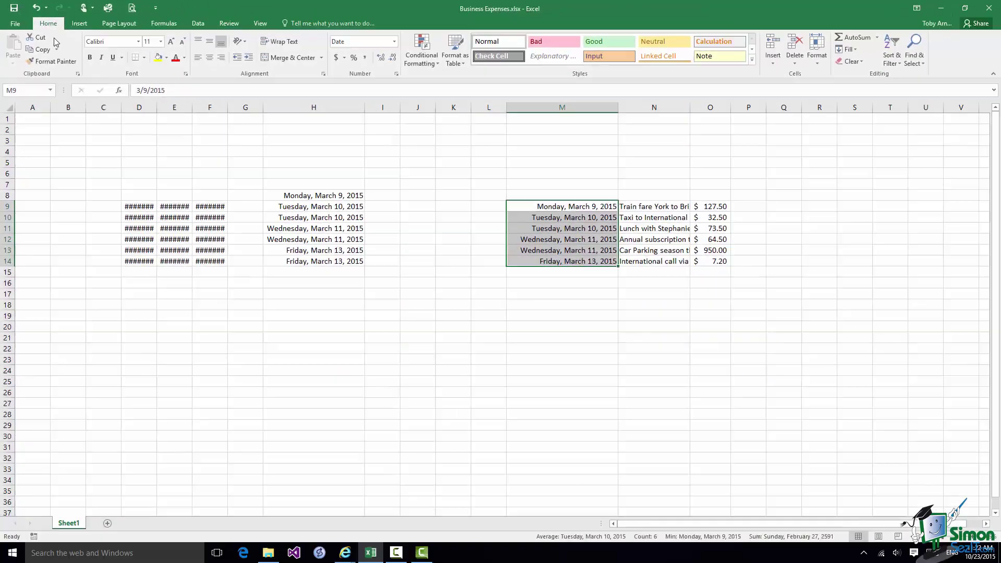
# Step: Cut the dates from M9:M14 and paste them into K9:K14
pyautogui.click(42, 39)
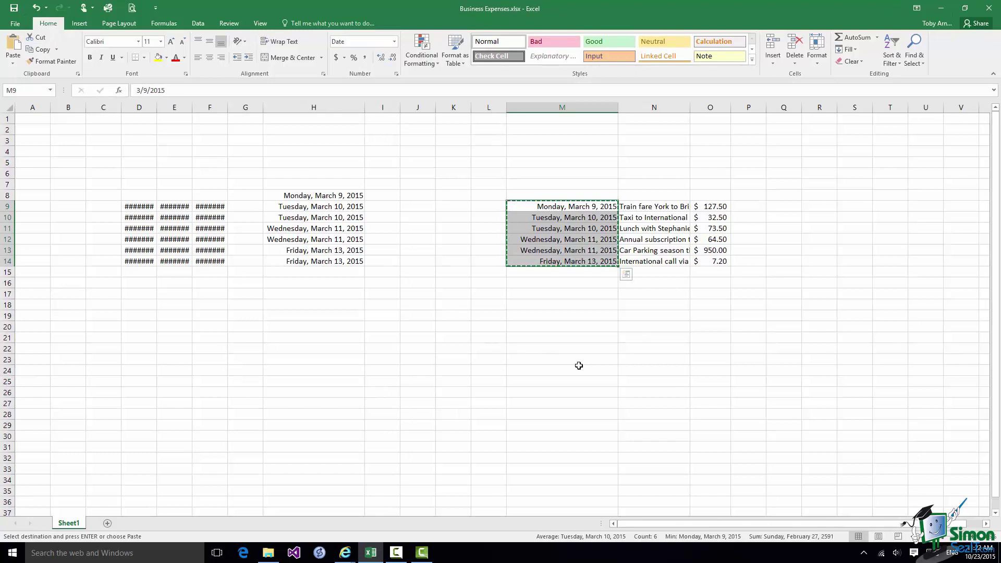
pyautogui.click(443, 207)
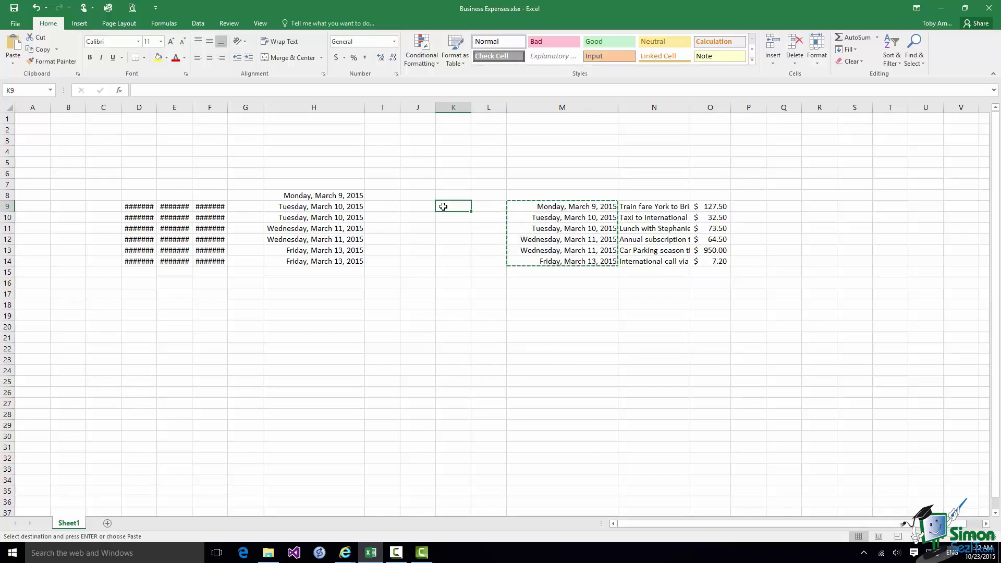
pyautogui.hotkey('ctrl', 'v')
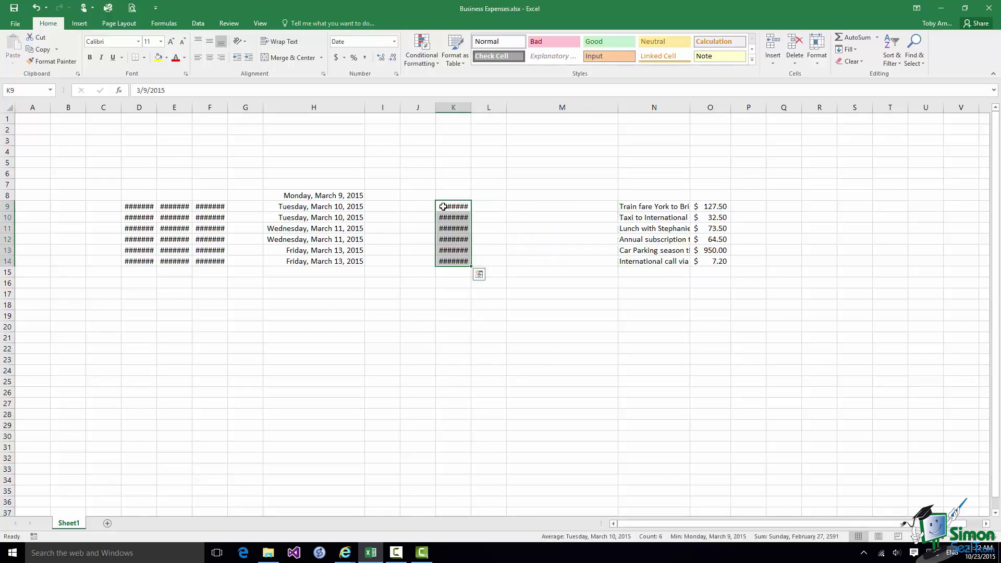
# Step: Bring up the Quick Analysis suggestions for the moved dates in K9:K14
pyautogui.click(479, 275)
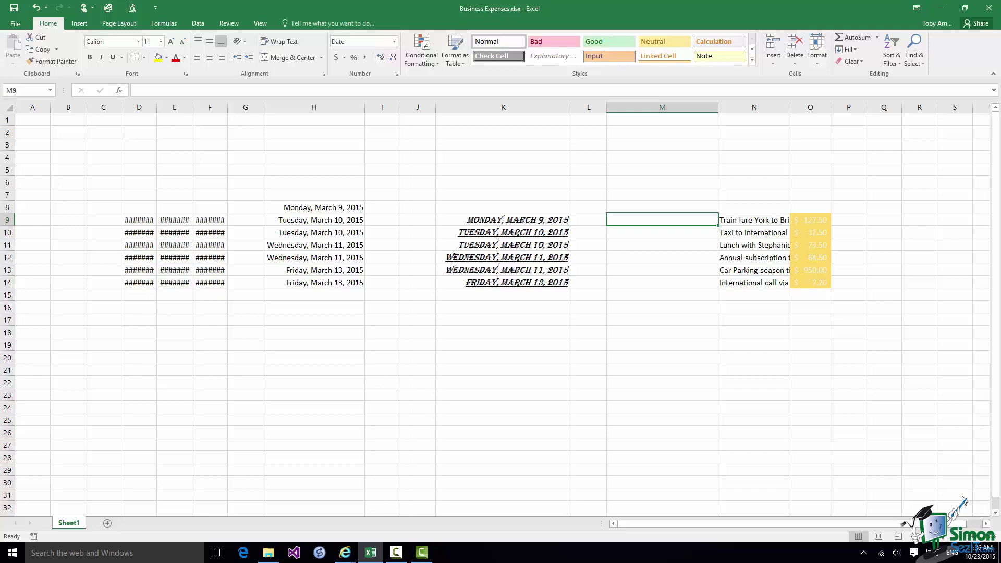
# Step: Select the amounts in O9:O14 and copy them from the right-click menu
pyautogui.click(811, 220)
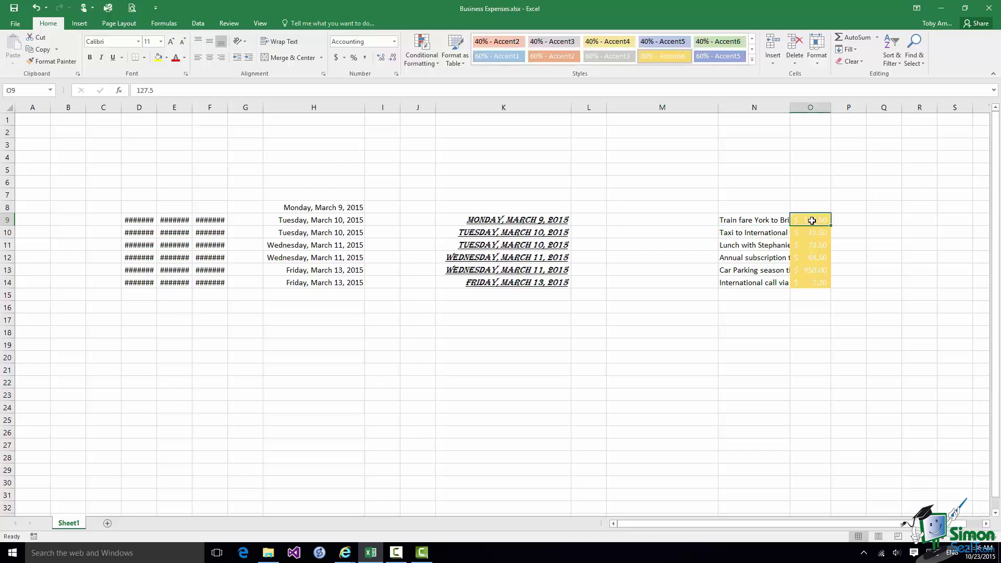
pyautogui.moveTo(812, 220); pyautogui.dragTo(815, 277)
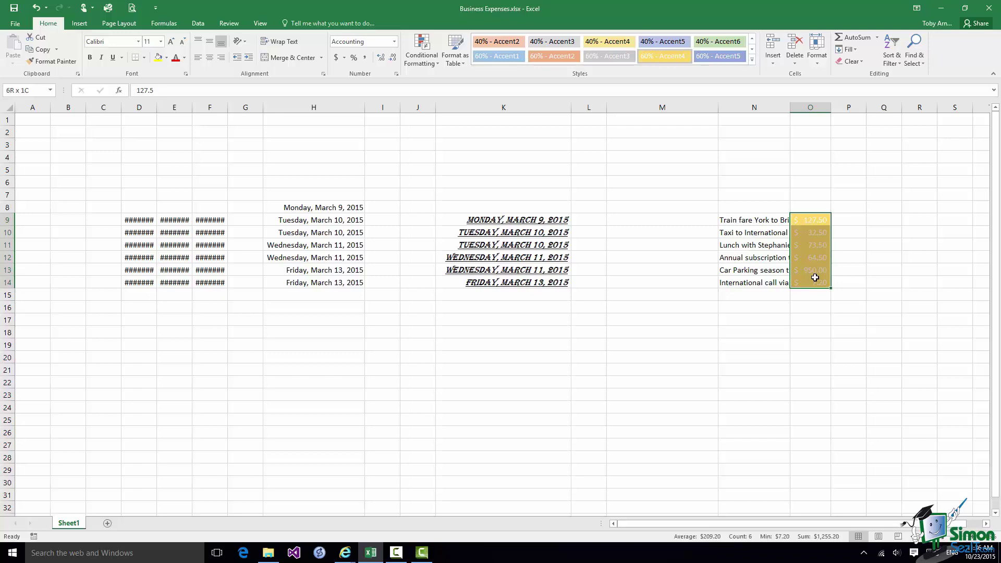
pyautogui.moveTo(815, 278); pyautogui.dragTo(815, 277)
pyautogui.rightClick(806, 248)
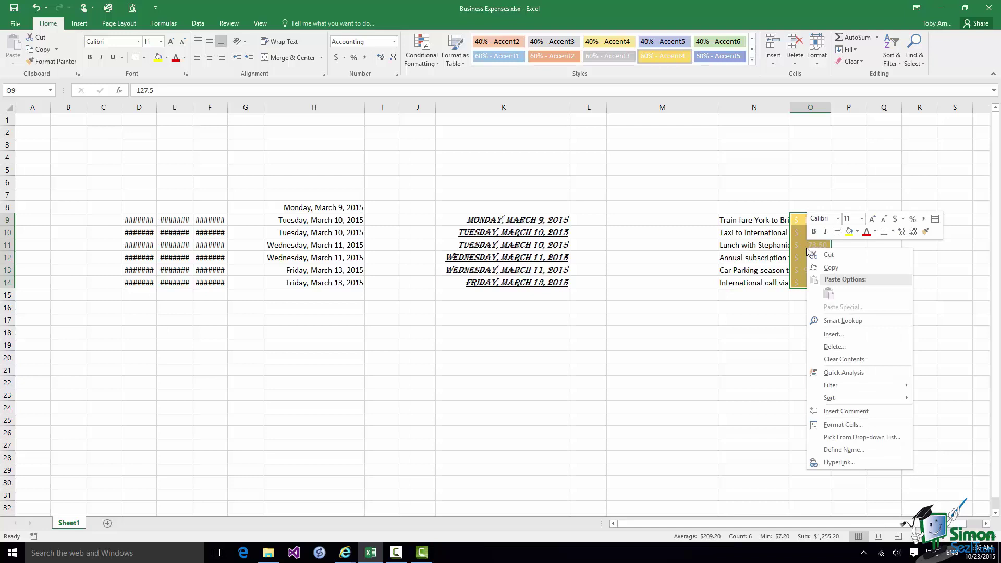
pyautogui.click(829, 267)
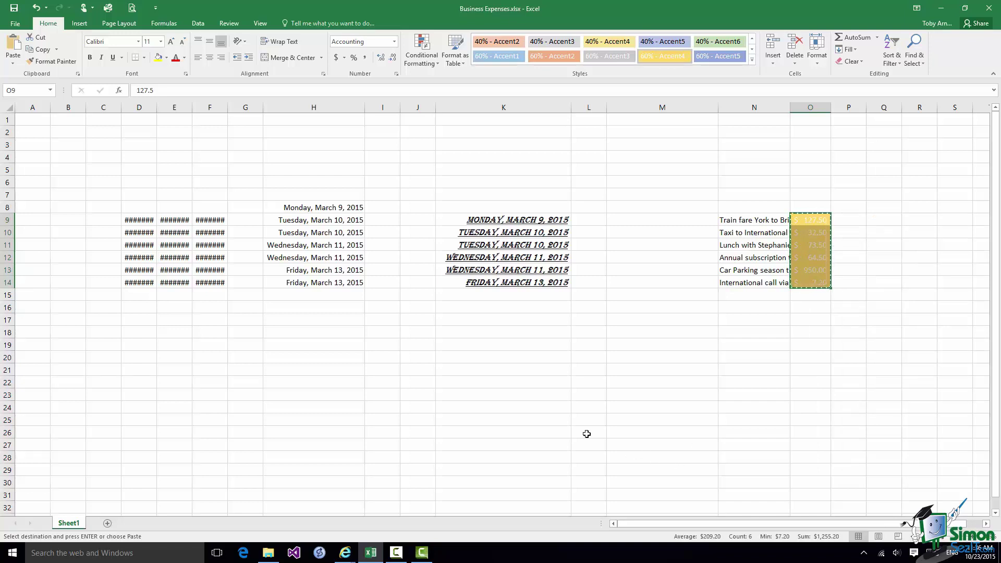
pyautogui.click(414, 219)
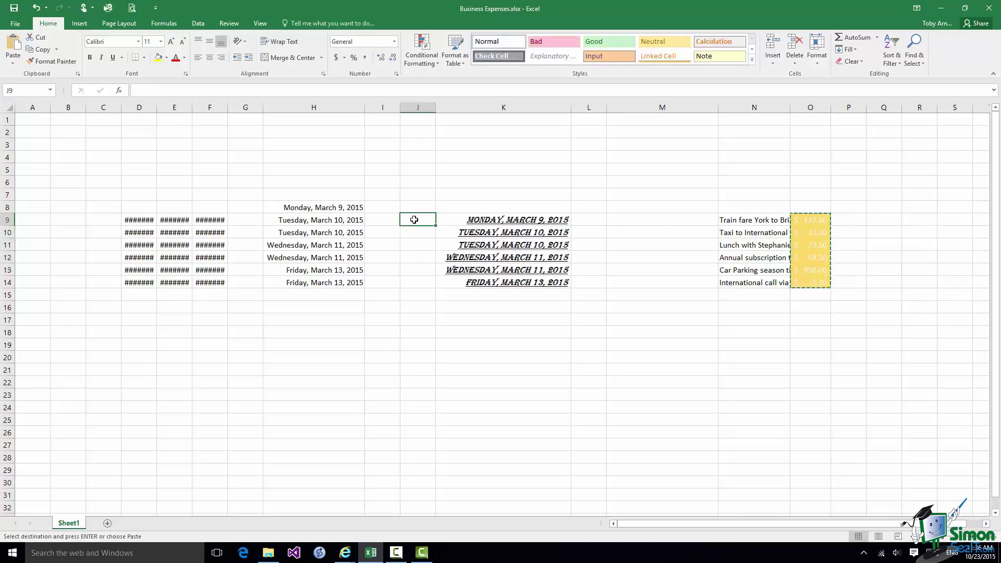
# Step: Show the Paste Special options for pasting the copied amounts into J9
pyautogui.rightClick(415, 221)
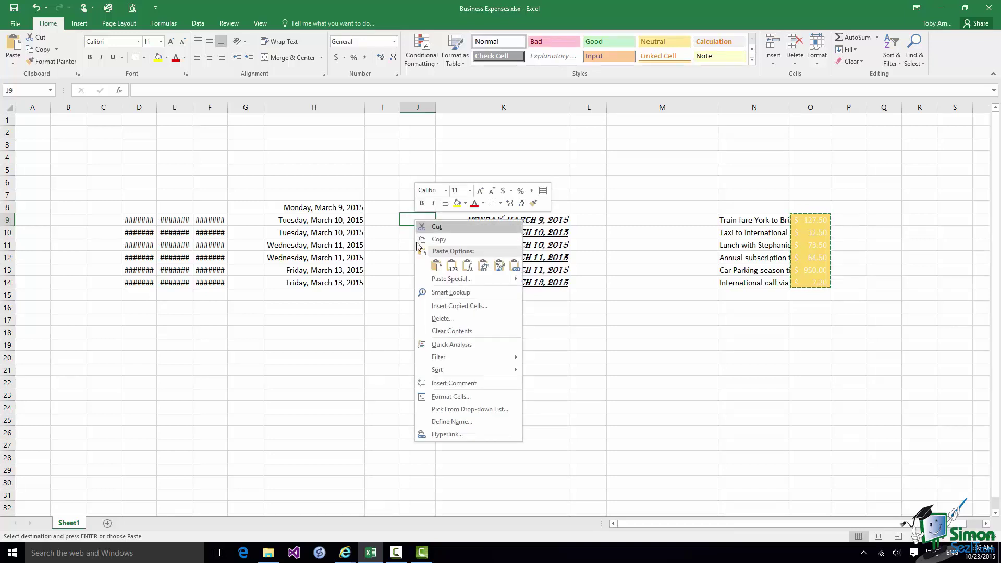
pyautogui.moveTo(487, 279)
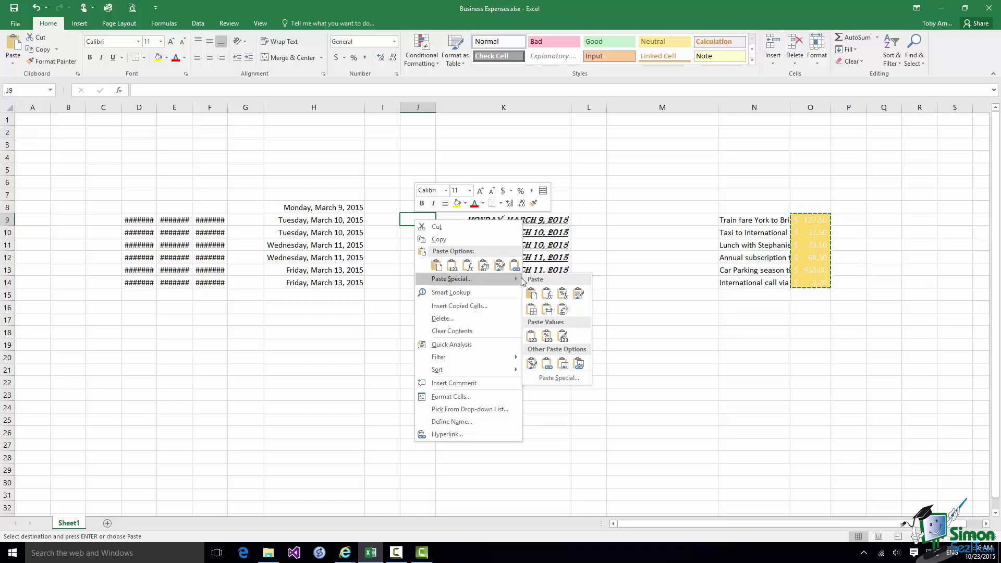
pyautogui.click(532, 295)
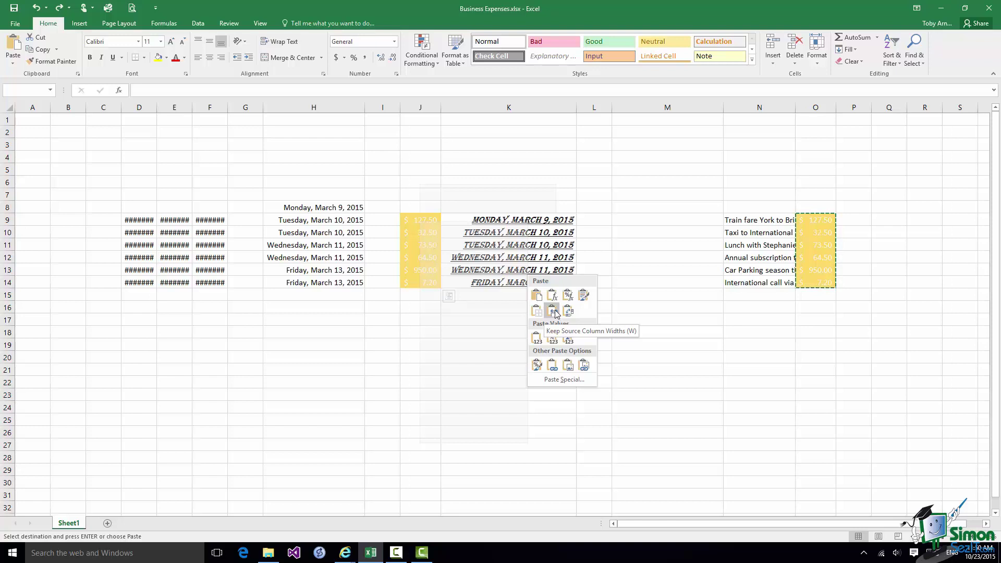
# Step: Open the Paste Special dialog and cancel it without pasting
pyautogui.click(562, 383)
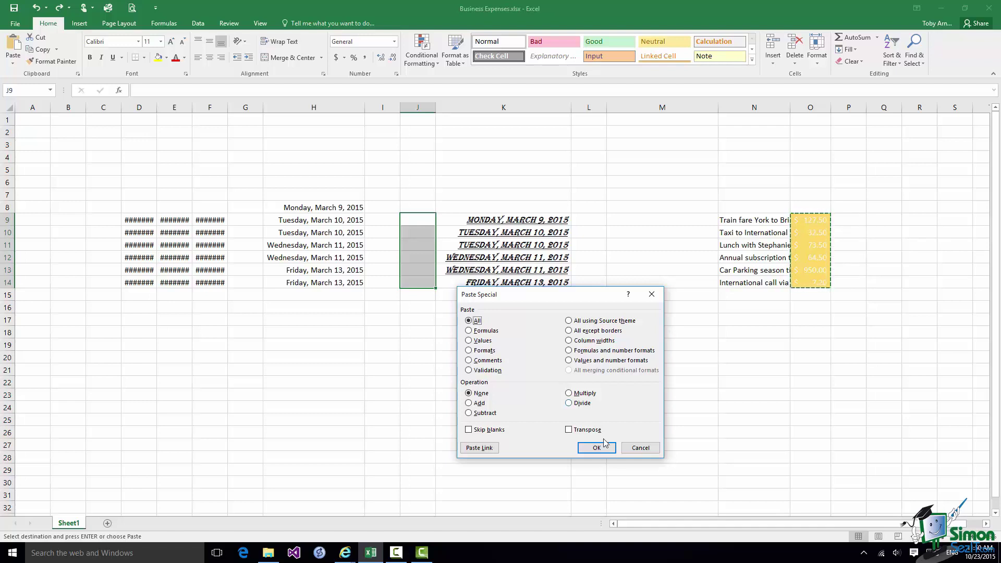
pyautogui.click(641, 448)
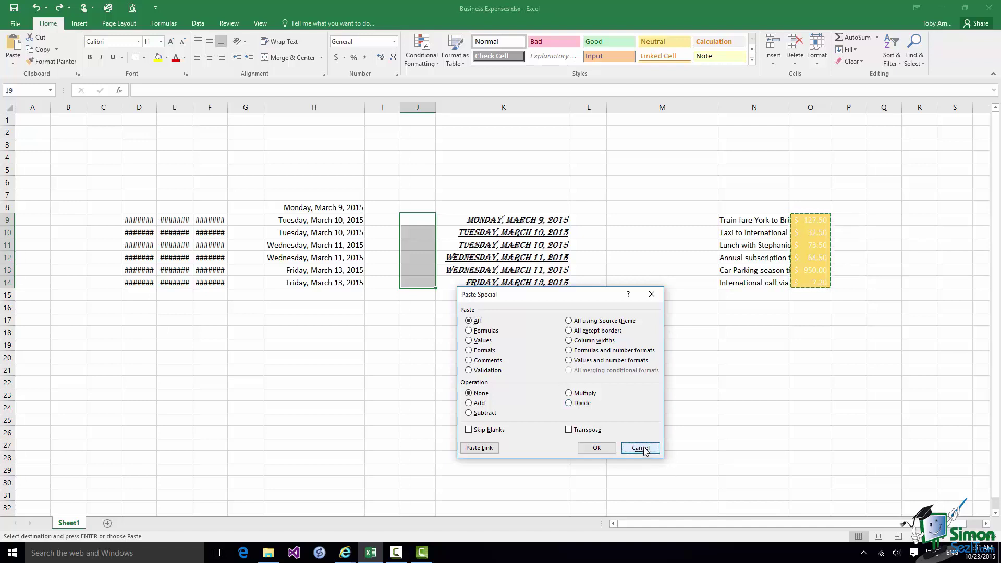
# Step: Paste Special the amounts at I18 with All using Source theme and Transpose, filling I18:N18
pyautogui.click(379, 330)
pyautogui.rightClick(380, 330)
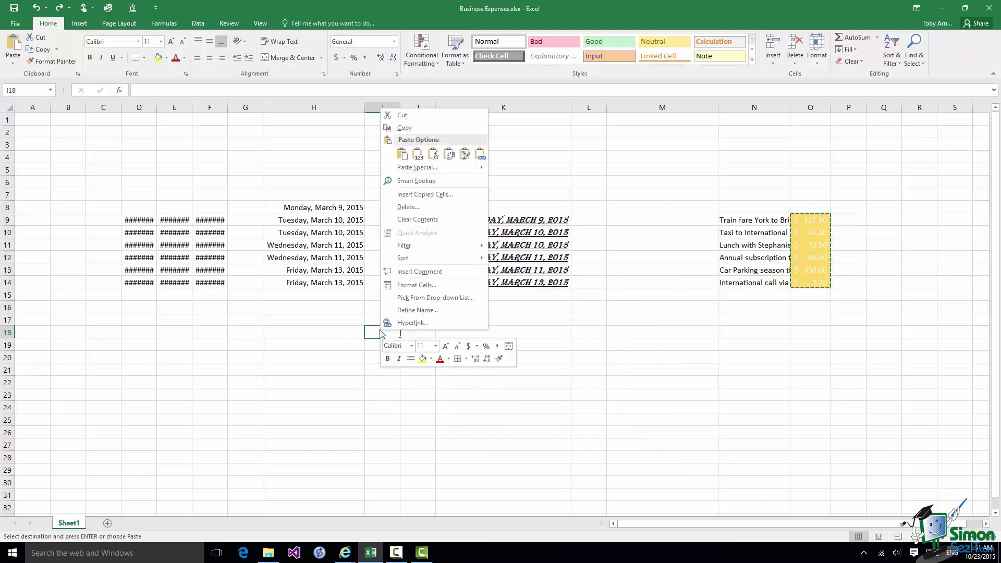
pyautogui.moveTo(442, 174)
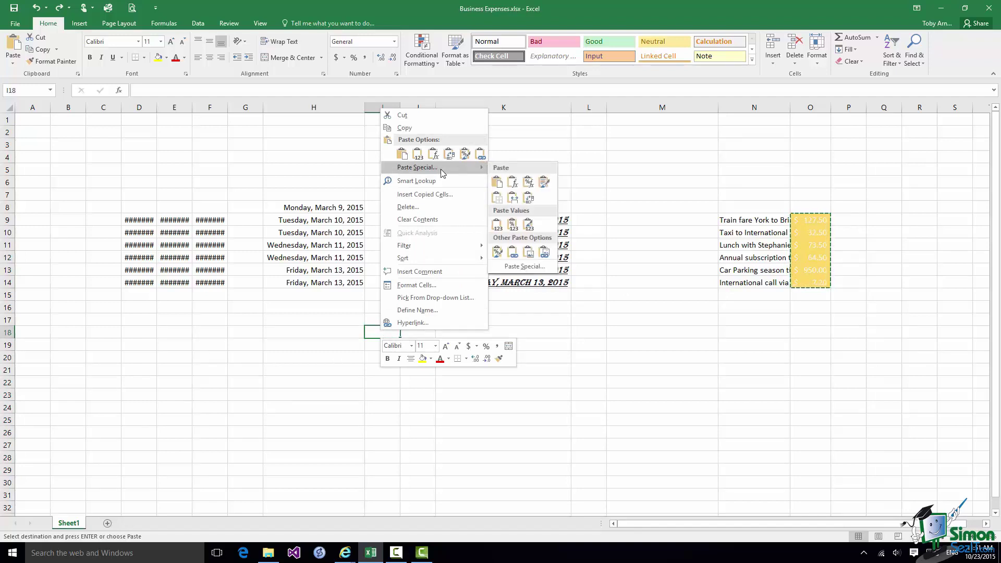
pyautogui.click(525, 267)
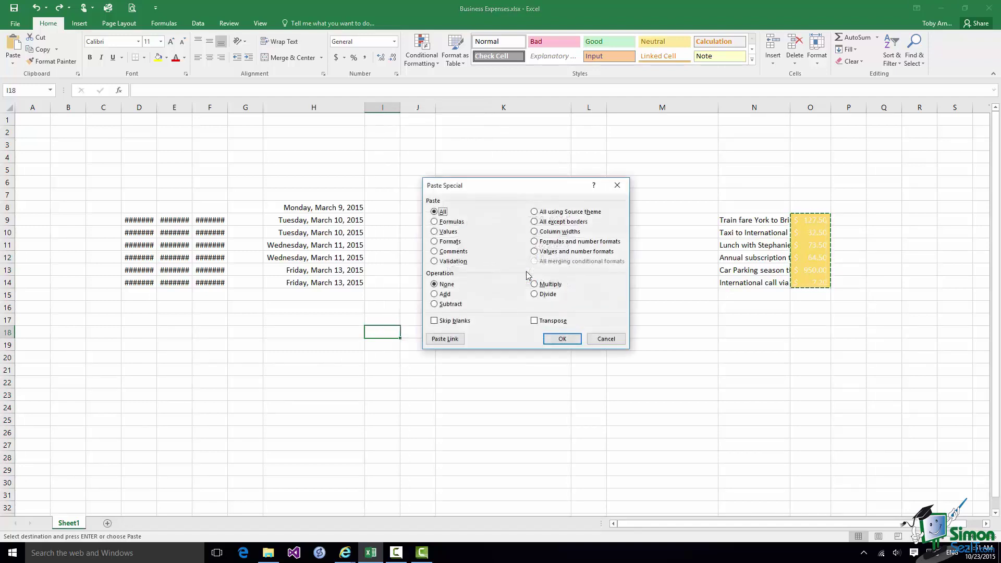
pyautogui.moveTo(501, 187); pyautogui.dragTo(519, 126)
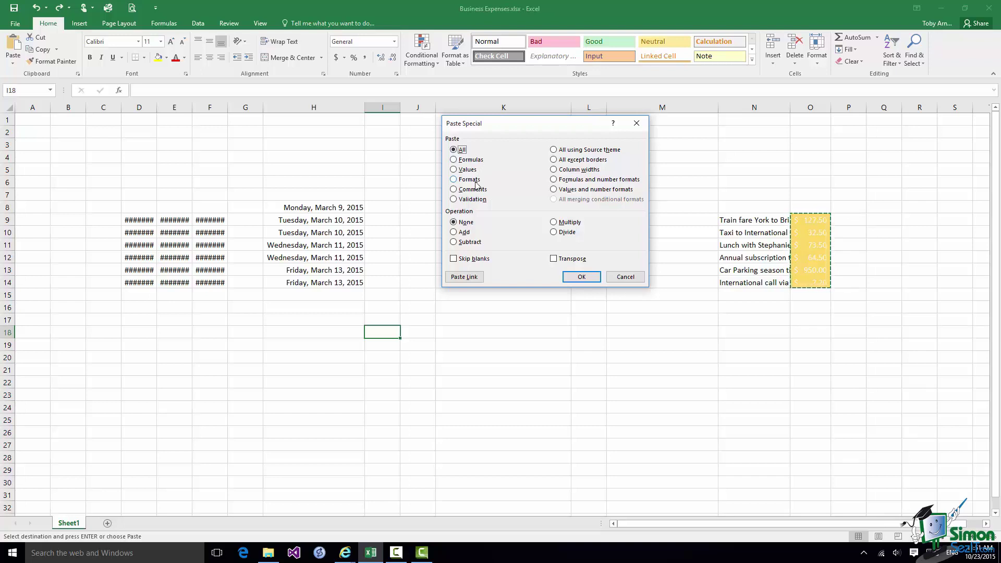
pyautogui.click(555, 150)
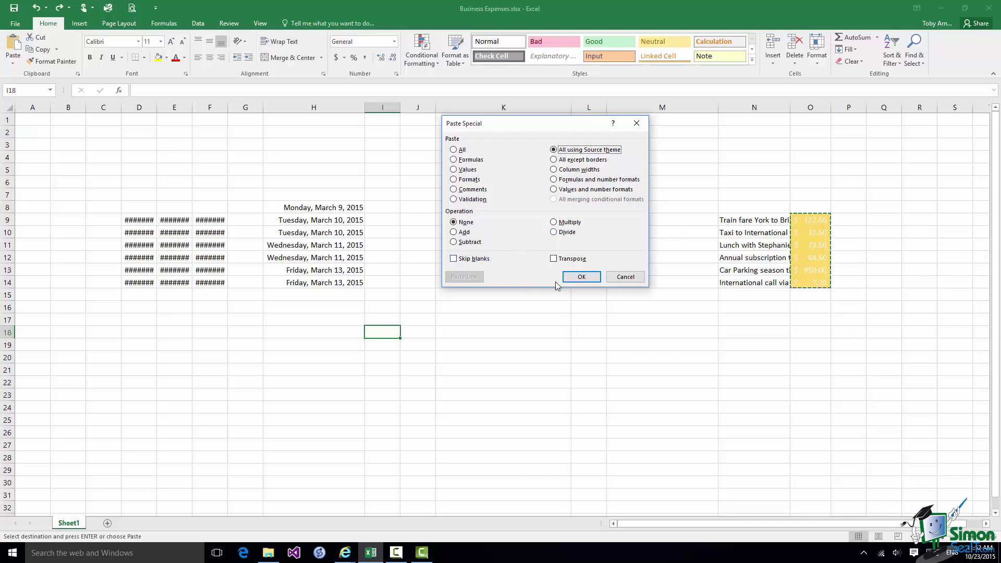
pyautogui.click(554, 258)
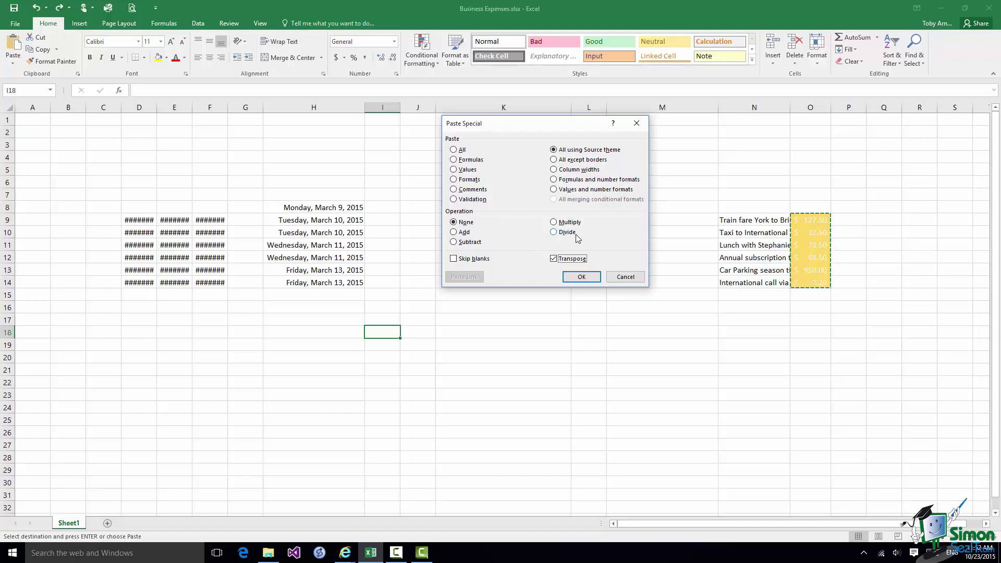
pyautogui.click(582, 277)
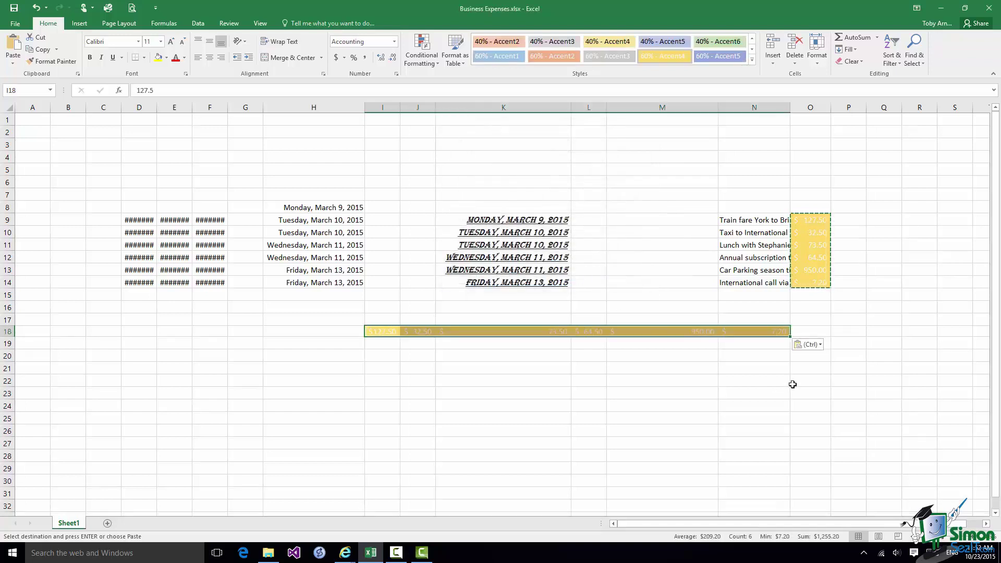
pyautogui.click(816, 330)
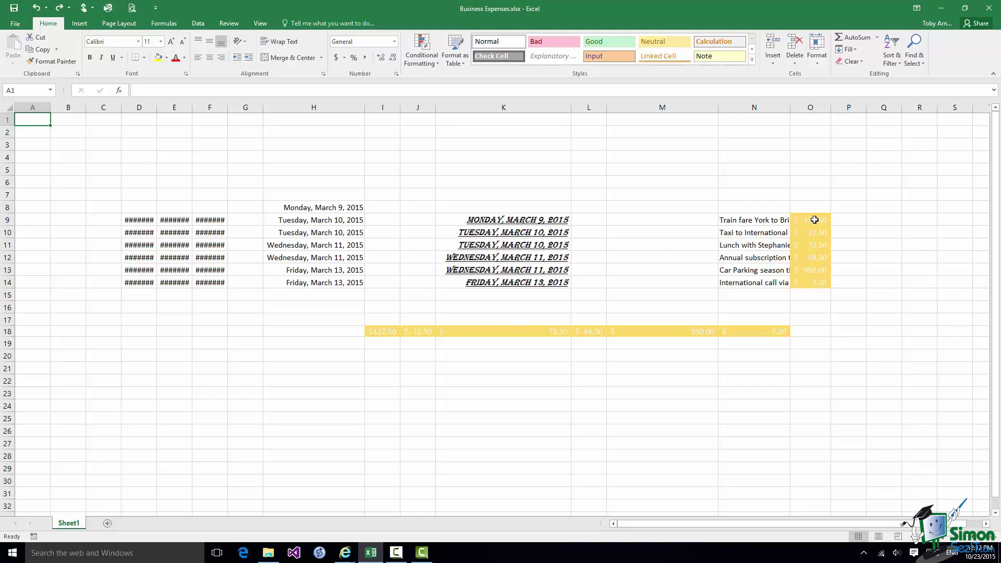
# Step: Copy the yellow accounting format from O9:O11 onto H8:H10 with Format Painter
pyautogui.moveTo(814, 219); pyautogui.dragTo(814, 245)
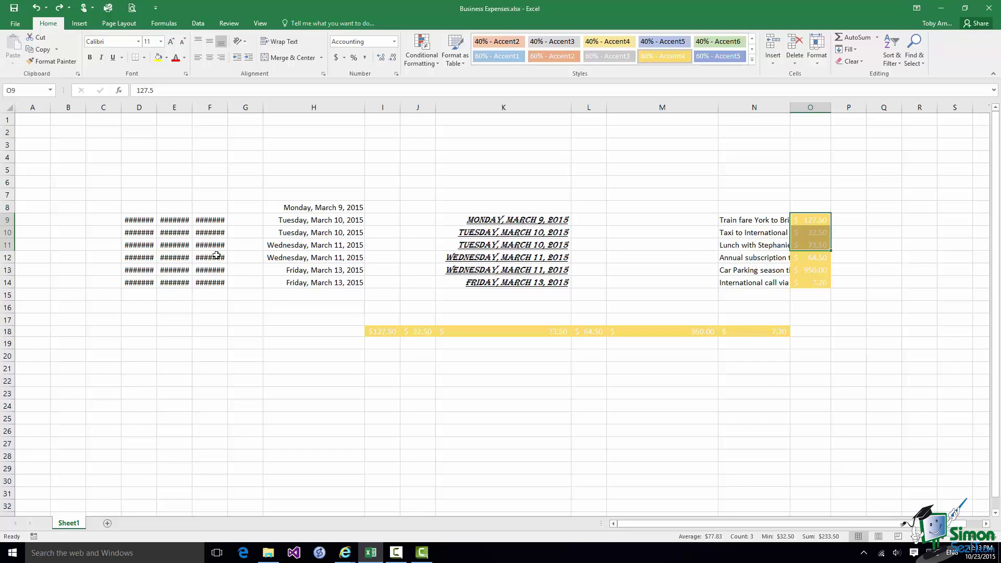
pyautogui.click(66, 62)
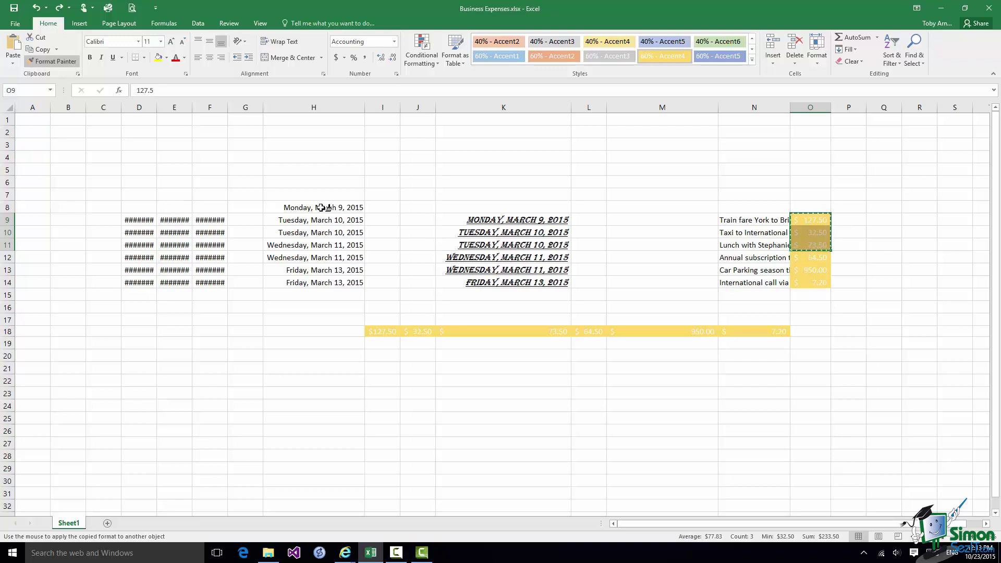
pyautogui.click(321, 207)
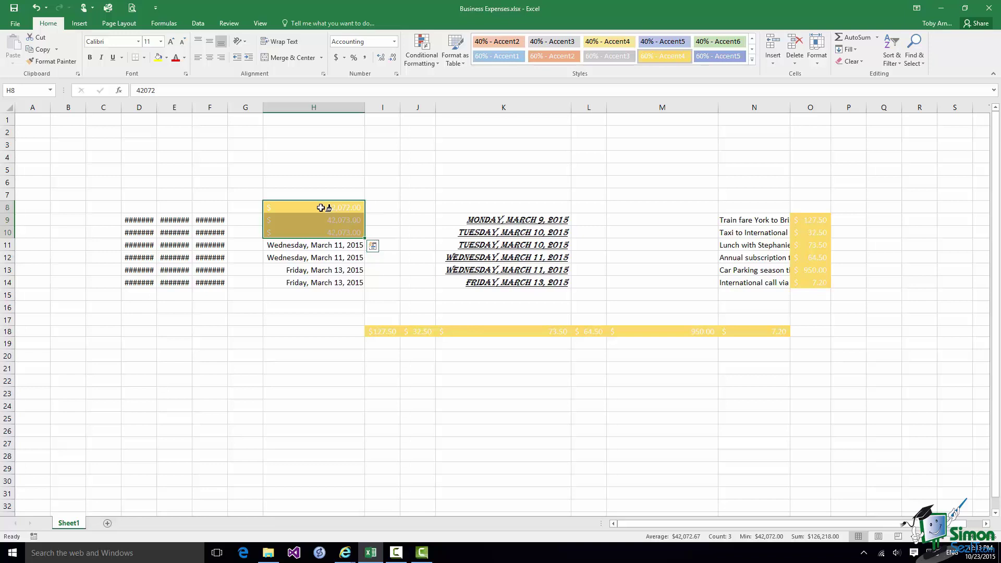
pyautogui.click(383, 234)
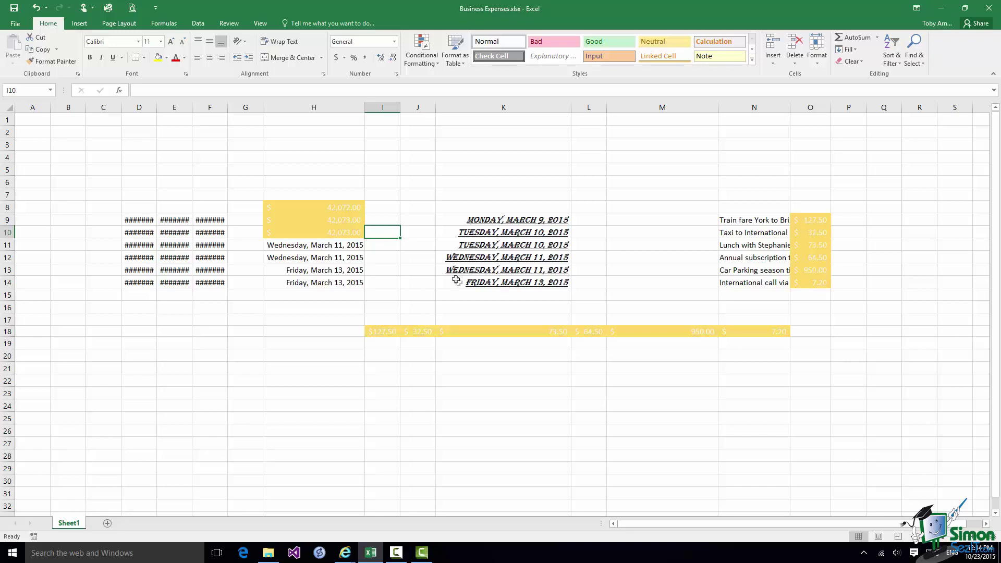
# Step: Paint the O9:O11 yellow accounting format onto K9:K11 and H12:H14, then select N9:O14
pyautogui.click(530, 221)
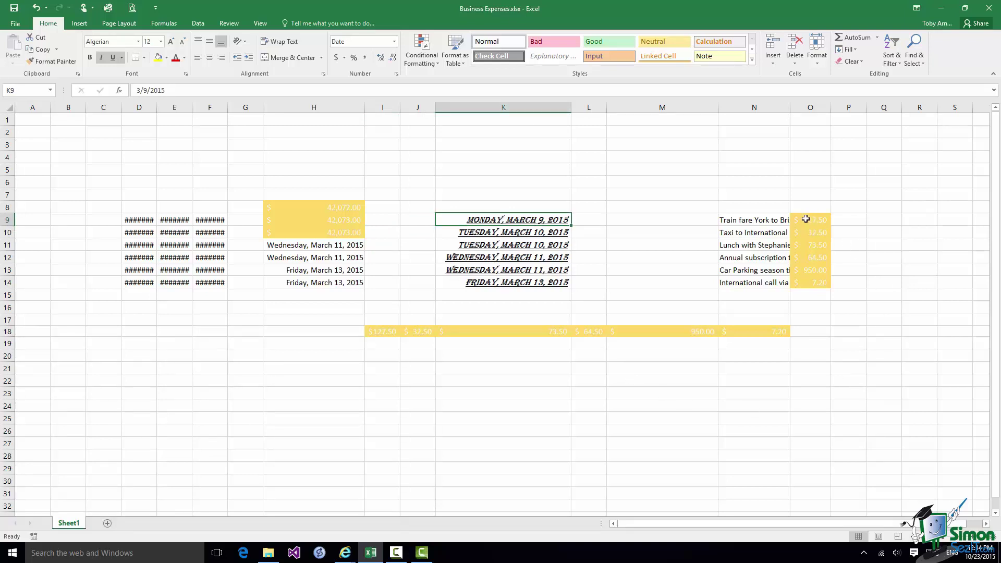
pyautogui.moveTo(805, 219); pyautogui.dragTo(807, 244)
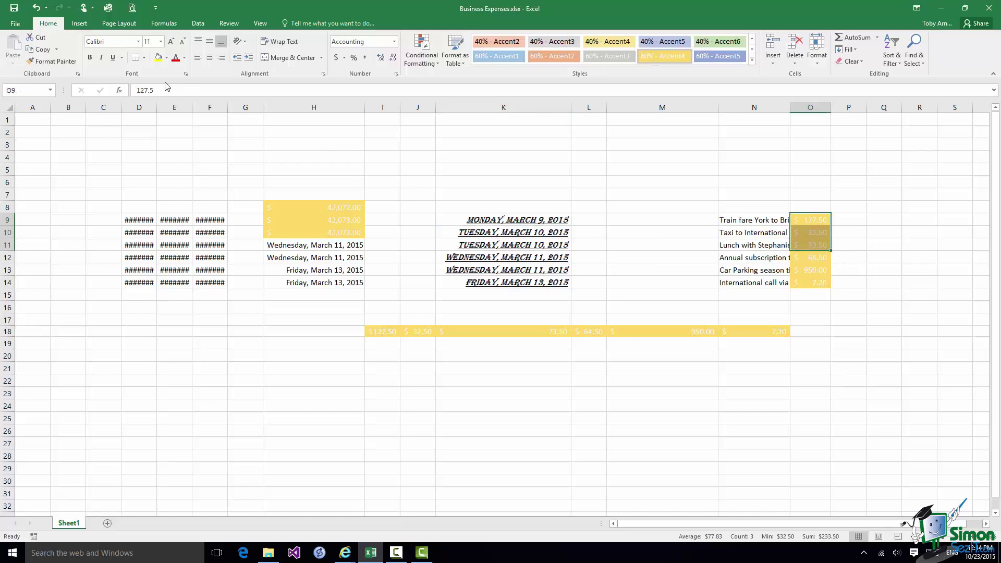
pyautogui.click(51, 63)
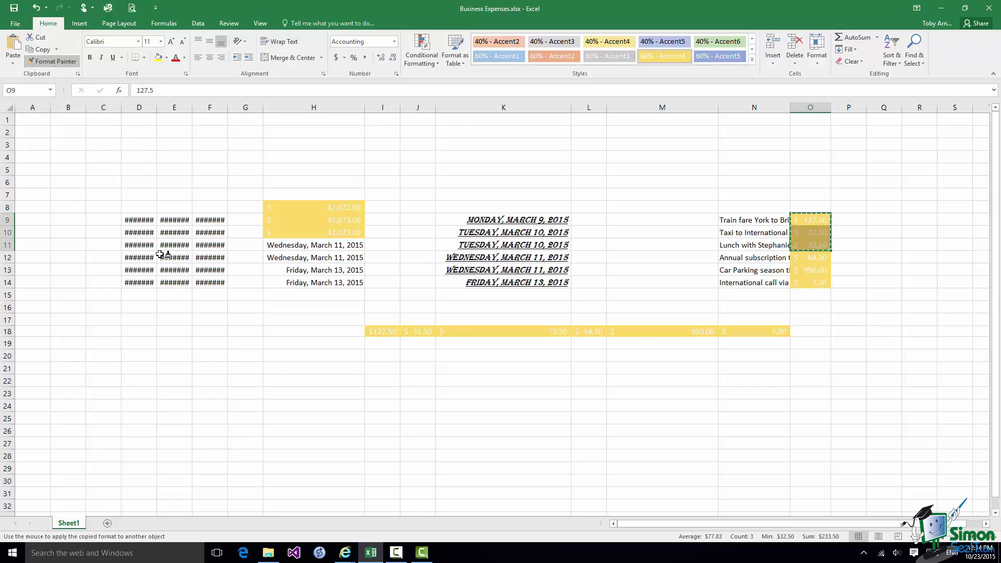
pyautogui.click(508, 221)
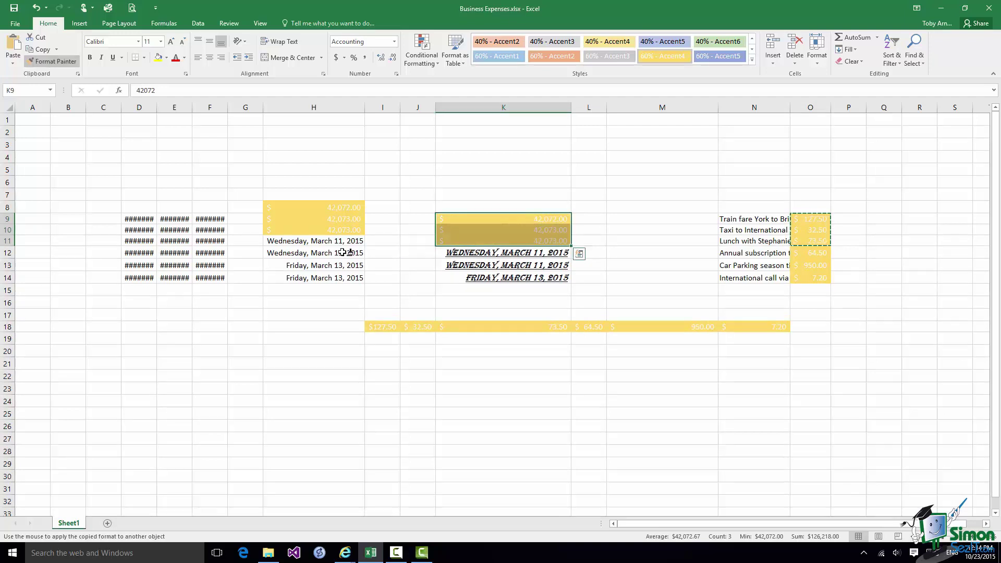
pyautogui.click(323, 254)
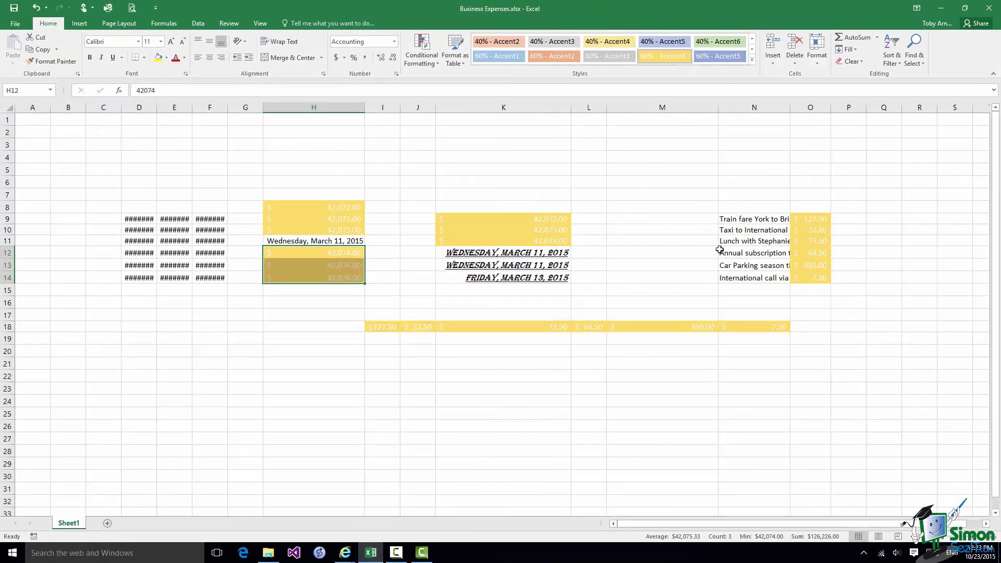
pyautogui.moveTo(729, 217); pyautogui.dragTo(818, 276)
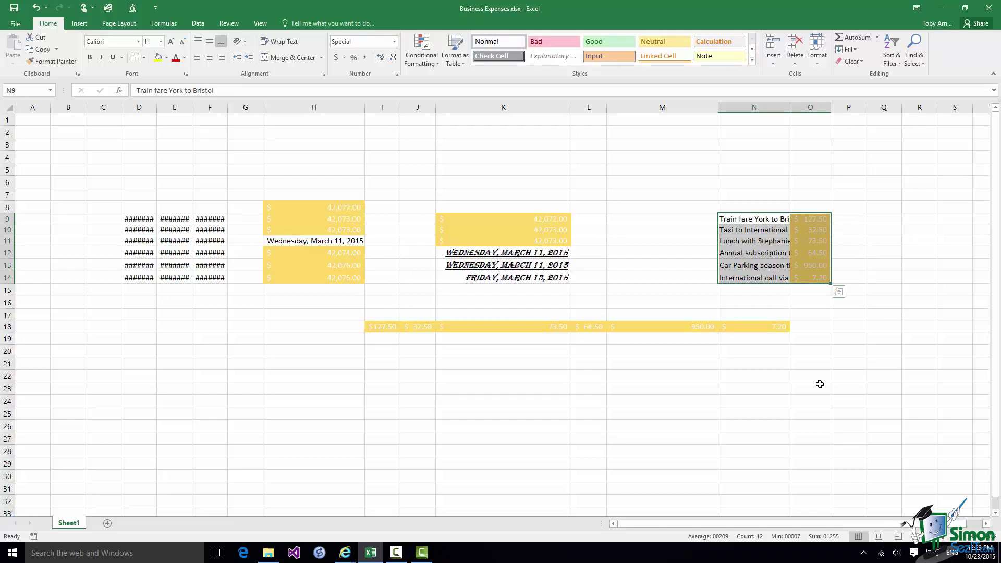
# Step: Copy the six expense descriptions and amounts in N9:O14 and paste them at L9
pyautogui.hotkey('ctrl', 'c')
pyautogui.click(585, 219)
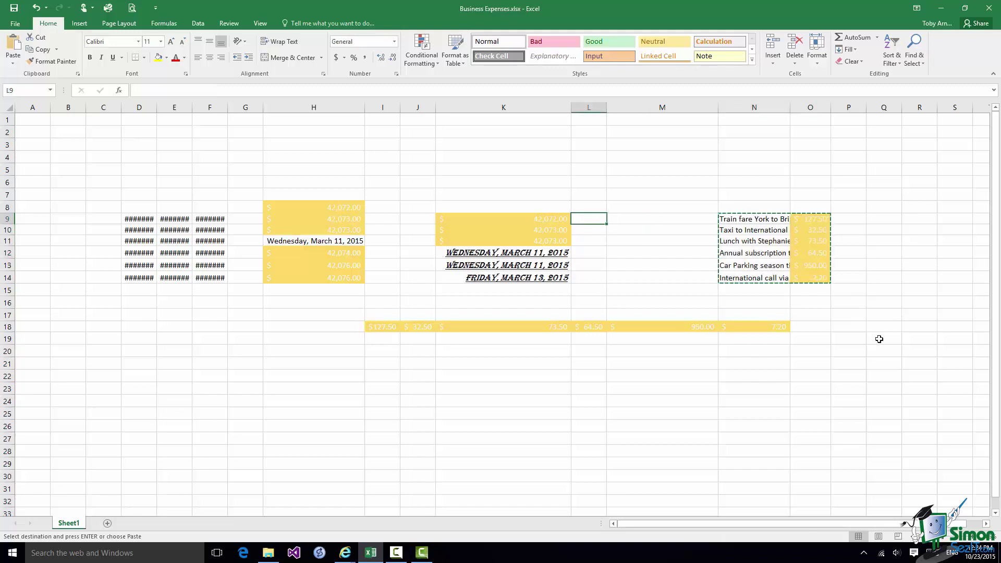
pyautogui.hotkey('ctrl', 'v')
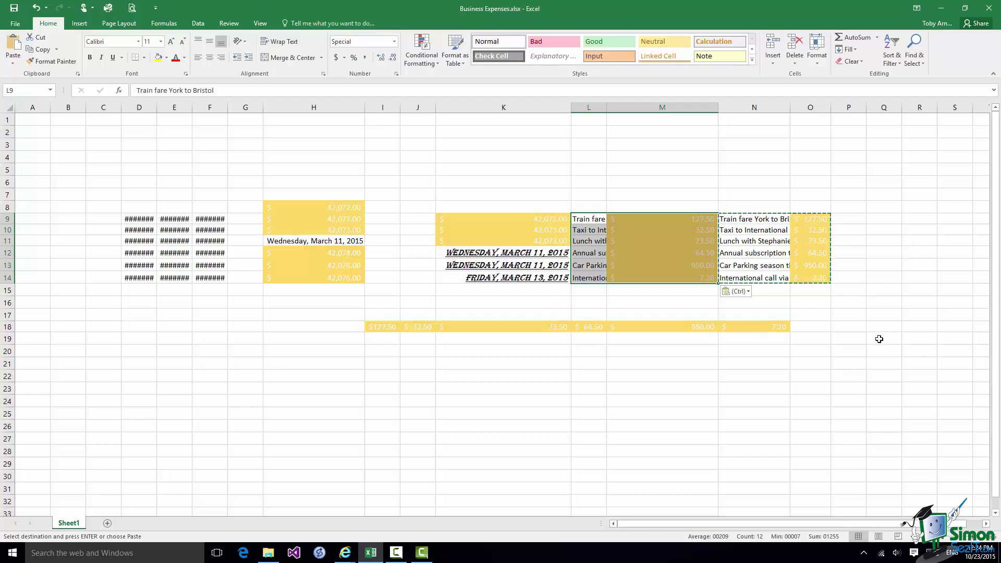
# Step: Overwrite row 13 with a copy of row 9, repeating the 127.50 train fare
pyautogui.click(5, 219)
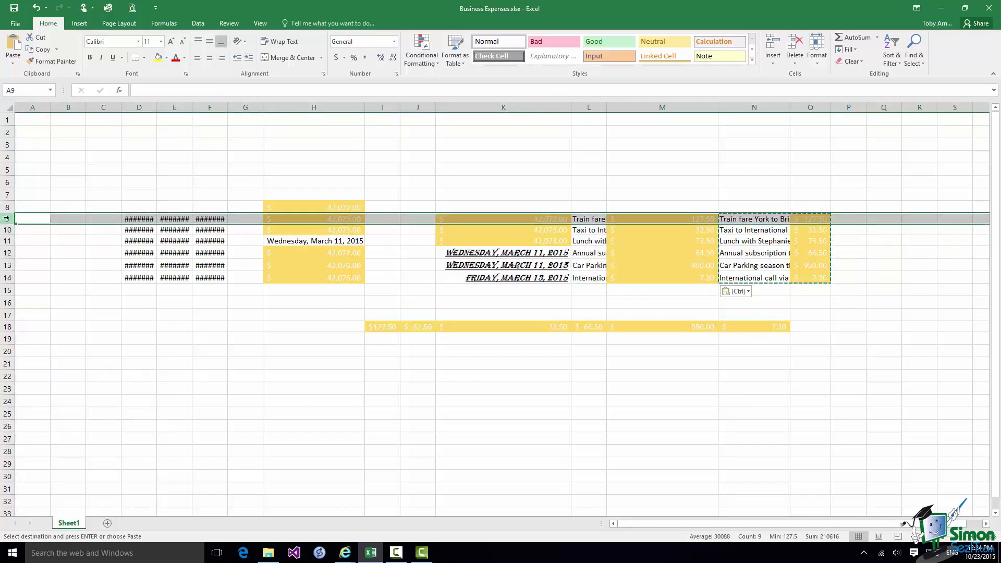
pyautogui.rightClick(8, 219)
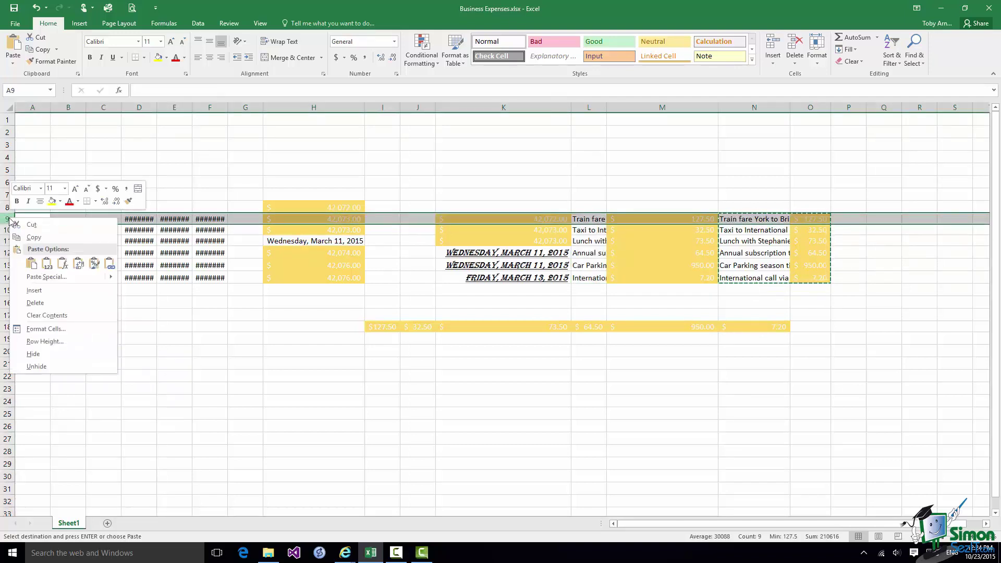
pyautogui.click(30, 238)
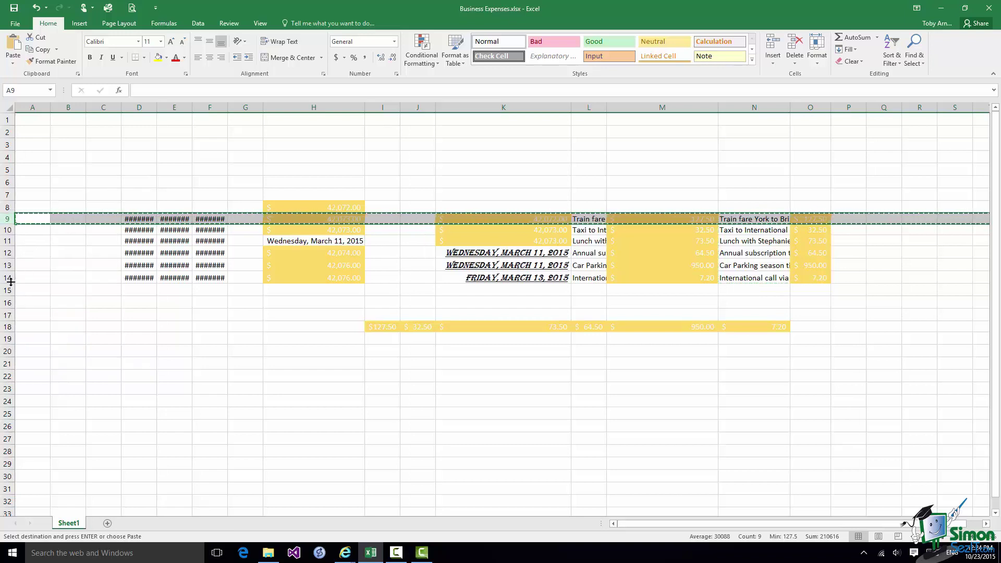
pyautogui.click(9, 265)
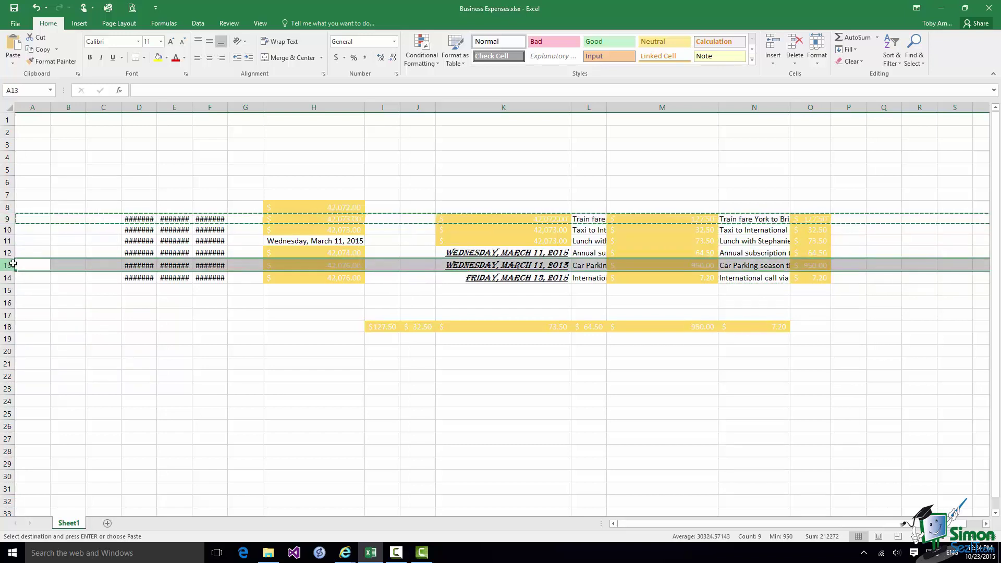
pyautogui.rightClick(10, 265)
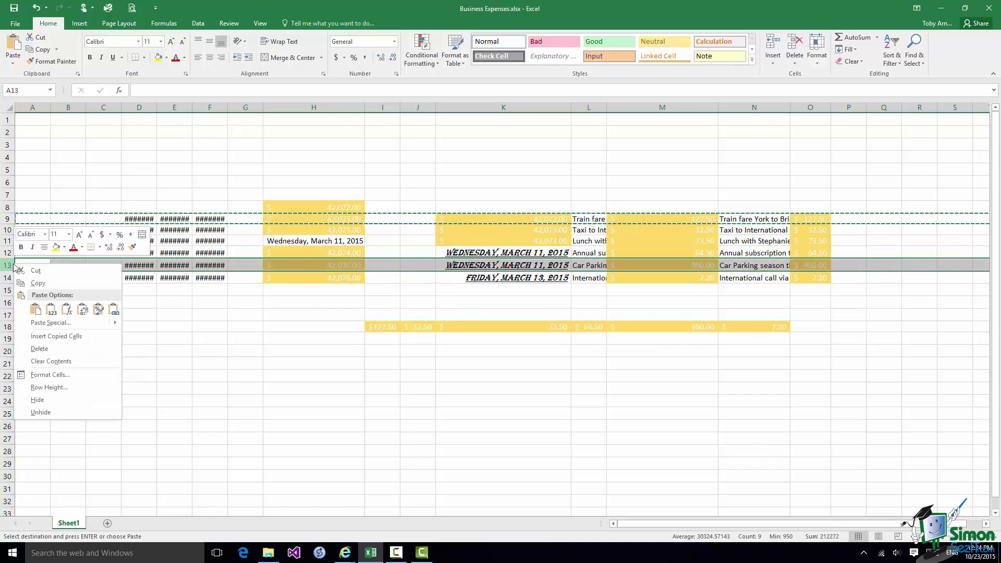
pyautogui.click(35, 310)
pyautogui.click(35, 310)
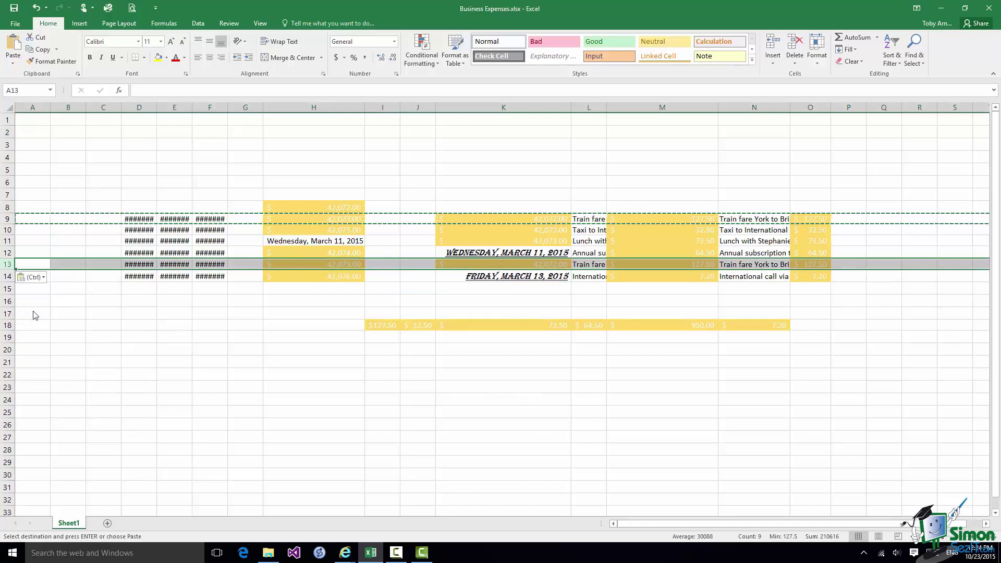
pyautogui.press('Down')
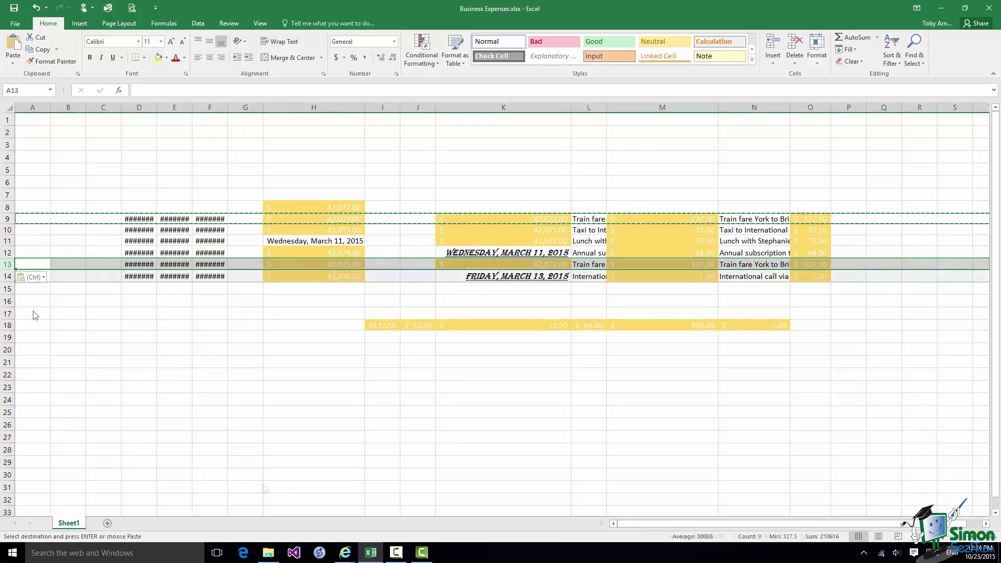
# Step: Insert a copy of the train fare row 9 as a new row 14
pyautogui.click(9, 219)
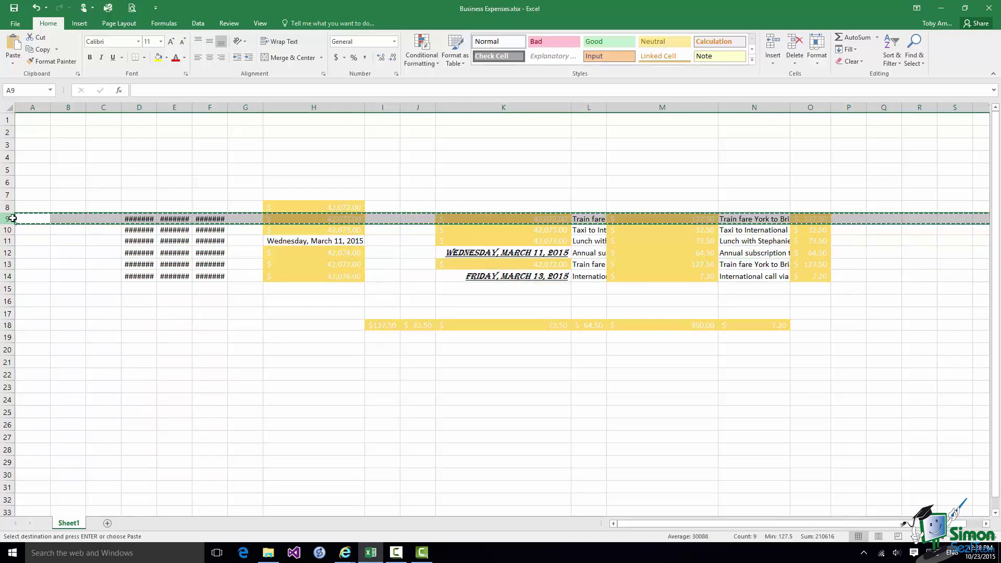
pyautogui.rightClick(9, 219)
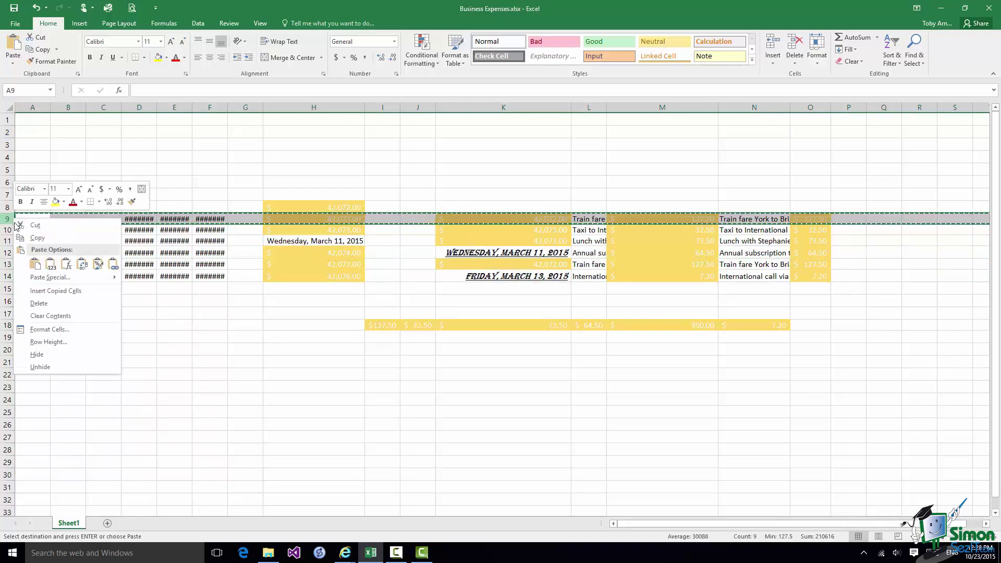
pyautogui.click(34, 238)
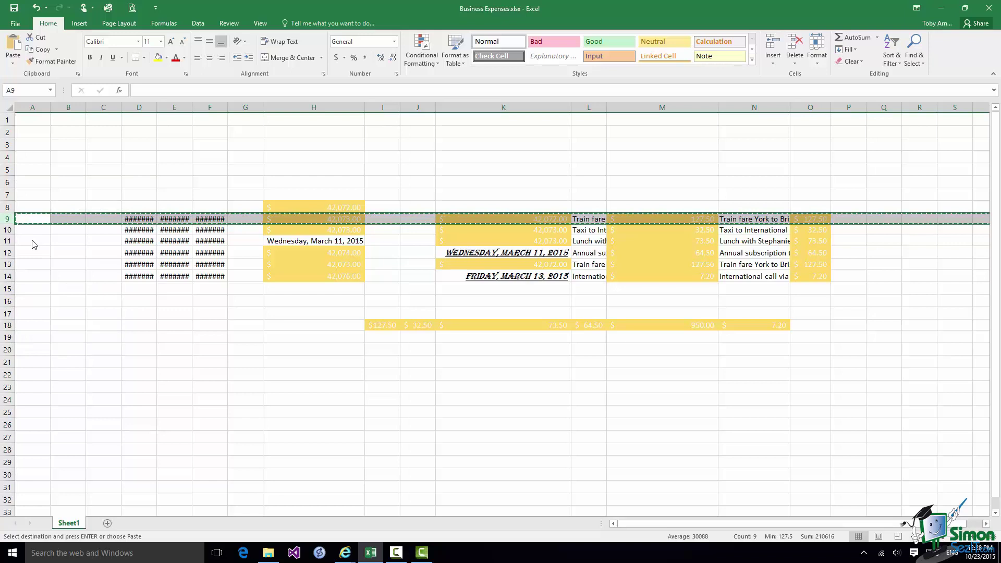
pyautogui.click(5, 276)
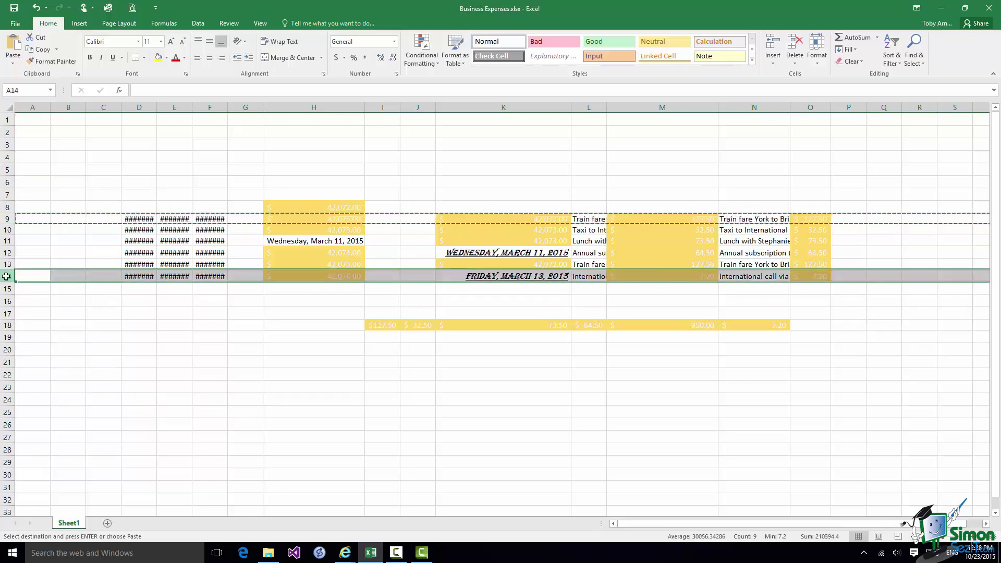
pyautogui.rightClick(6, 276)
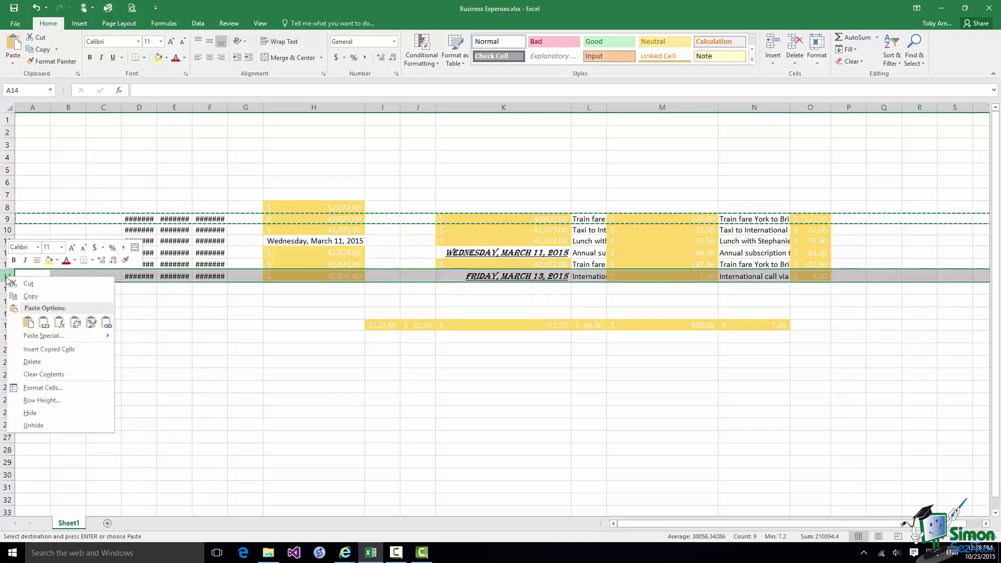
pyautogui.click(61, 349)
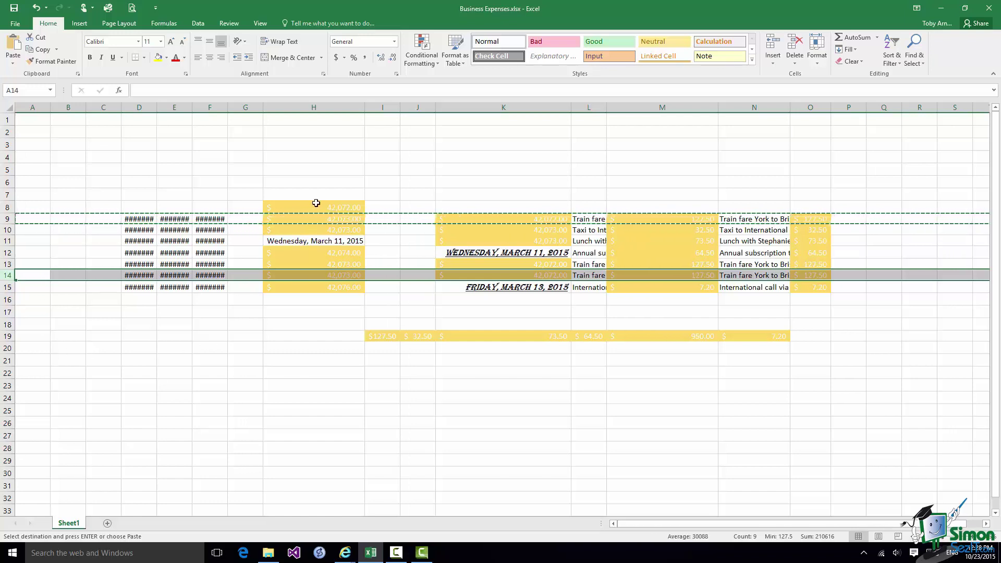
# Step: Insert a copy of column H as a new column K using Ctrl+Shift+Plus
pyautogui.click(319, 108)
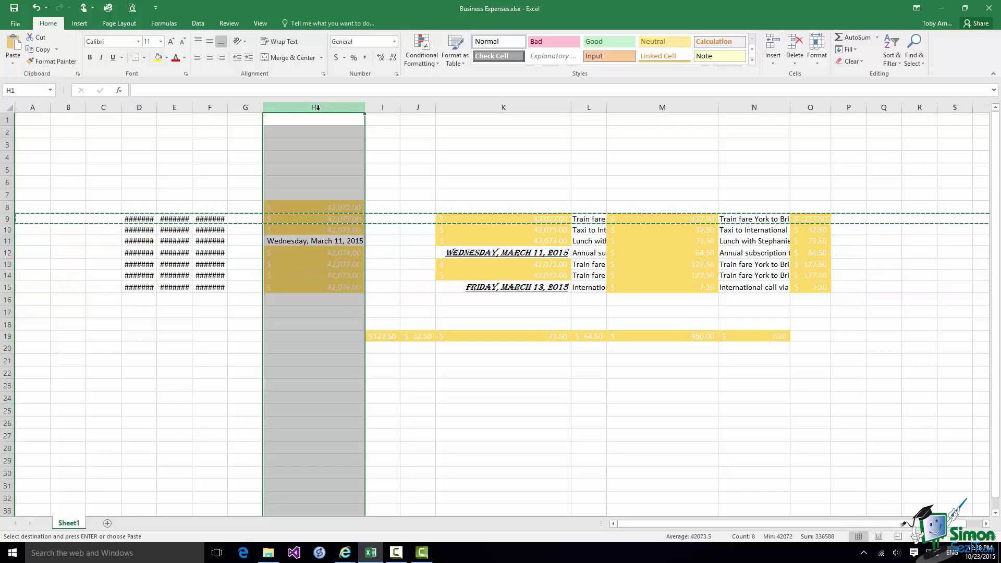
pyautogui.rightClick(318, 110)
pyautogui.press('Escape')
pyautogui.hotkey('ctrl', 'c')
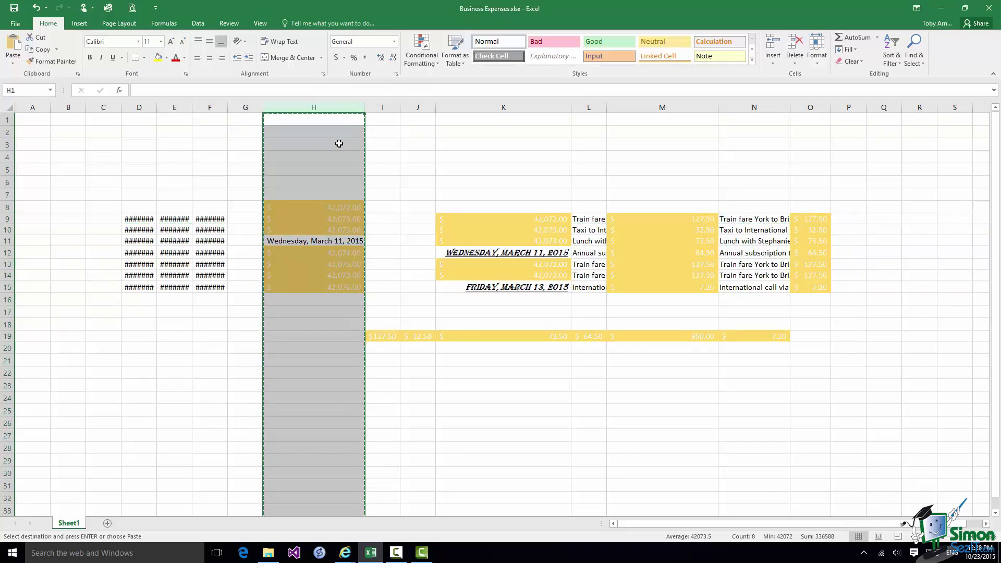
pyautogui.click(506, 108)
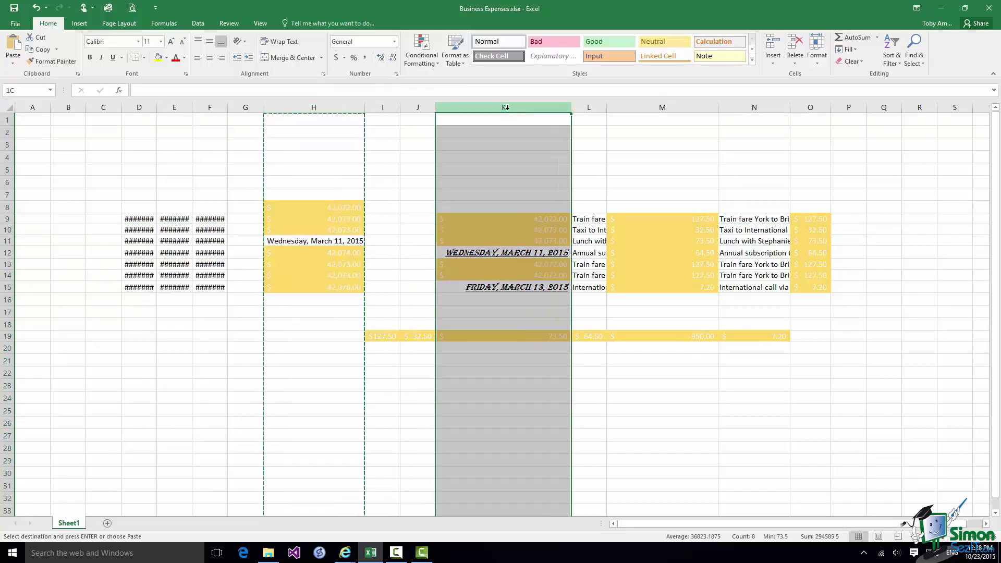
pyautogui.rightClick(507, 108)
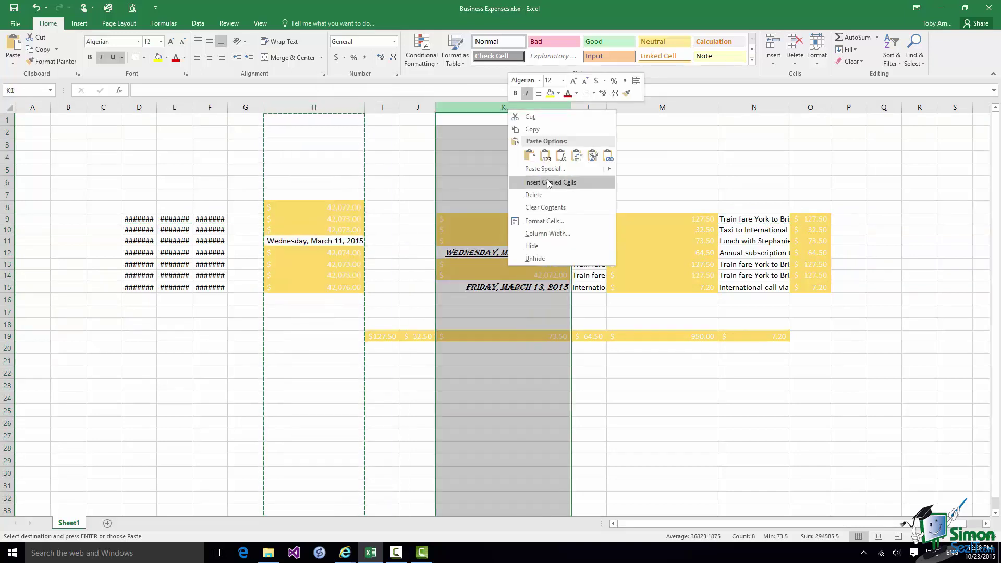
pyautogui.hotkey('ctrl', 'shift', '+')
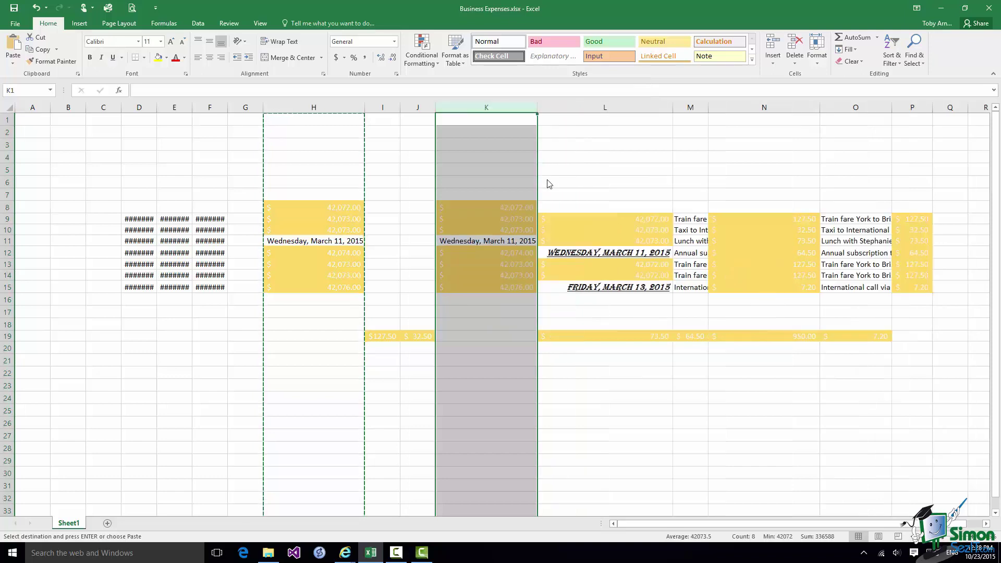